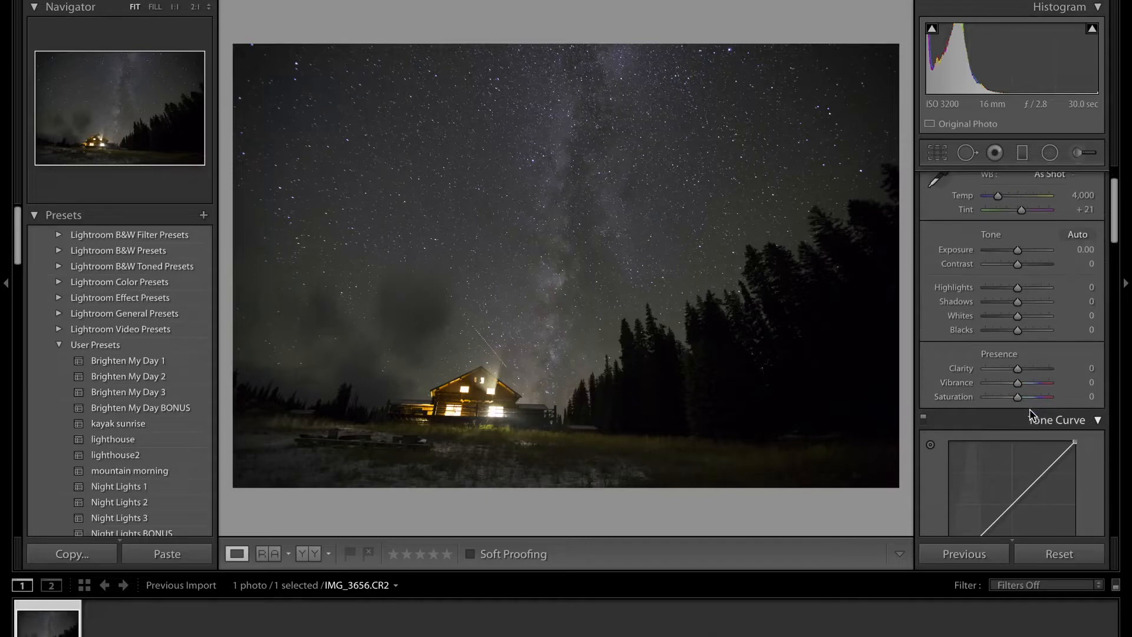
- Rotate the photo by -2.7 in the Transform settings and constrain the crop to the image
scroll(1031, 414, "down", 3)
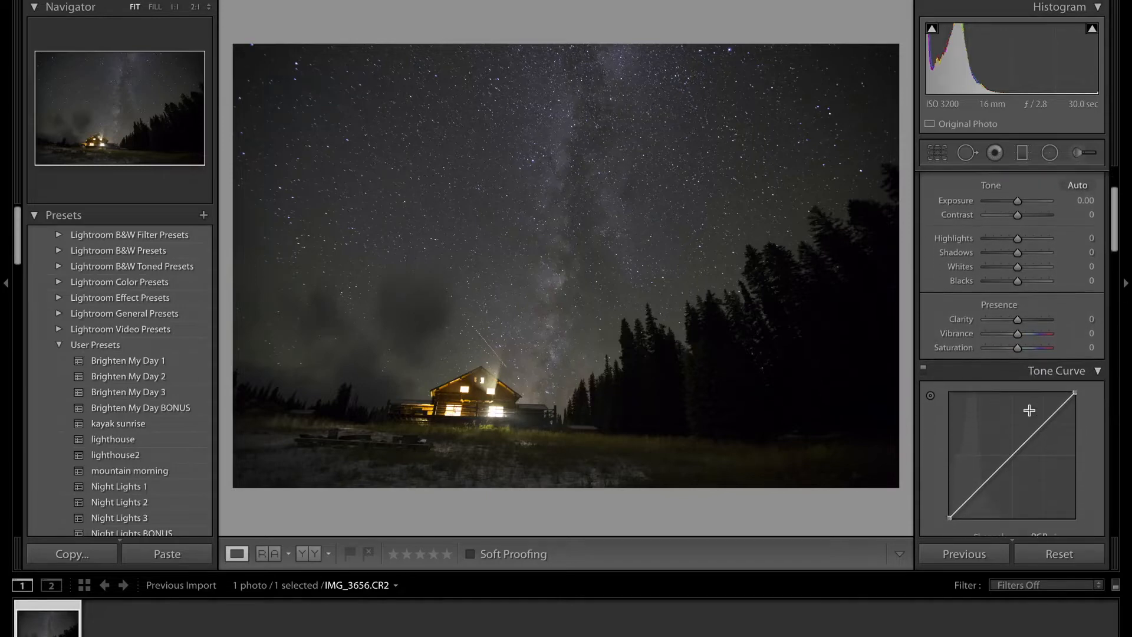
scroll(1029, 410, "down", 5)
scroll(1032, 414, "down", 15)
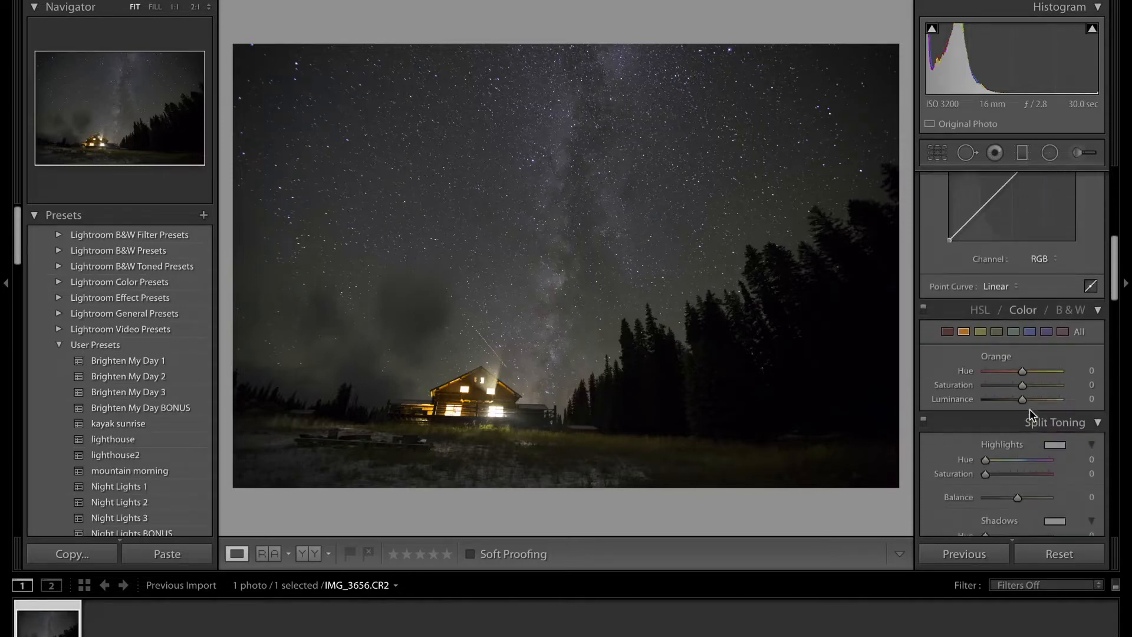
scroll(1032, 415, "down", 6)
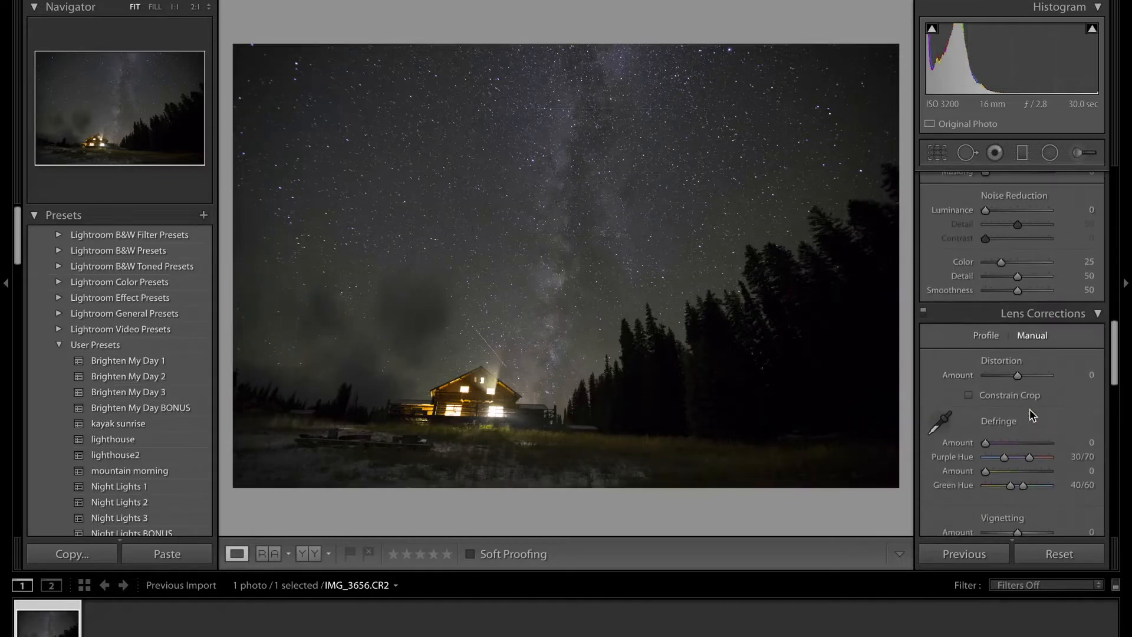
scroll(1032, 415, "down", 9)
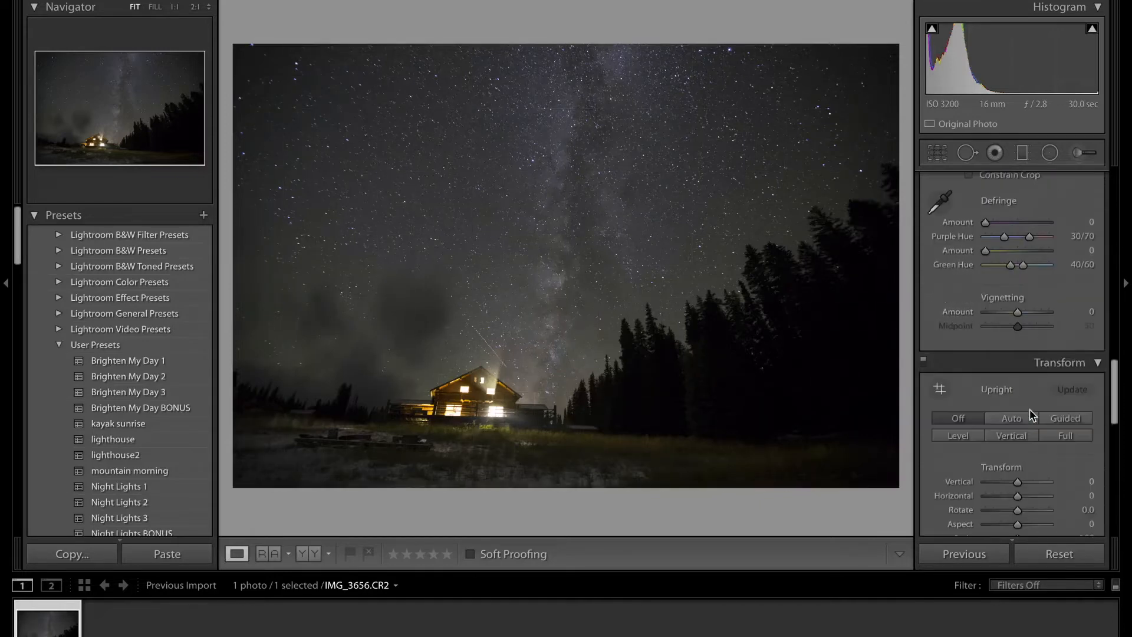
left_click_drag(1018, 375, 1010, 381)
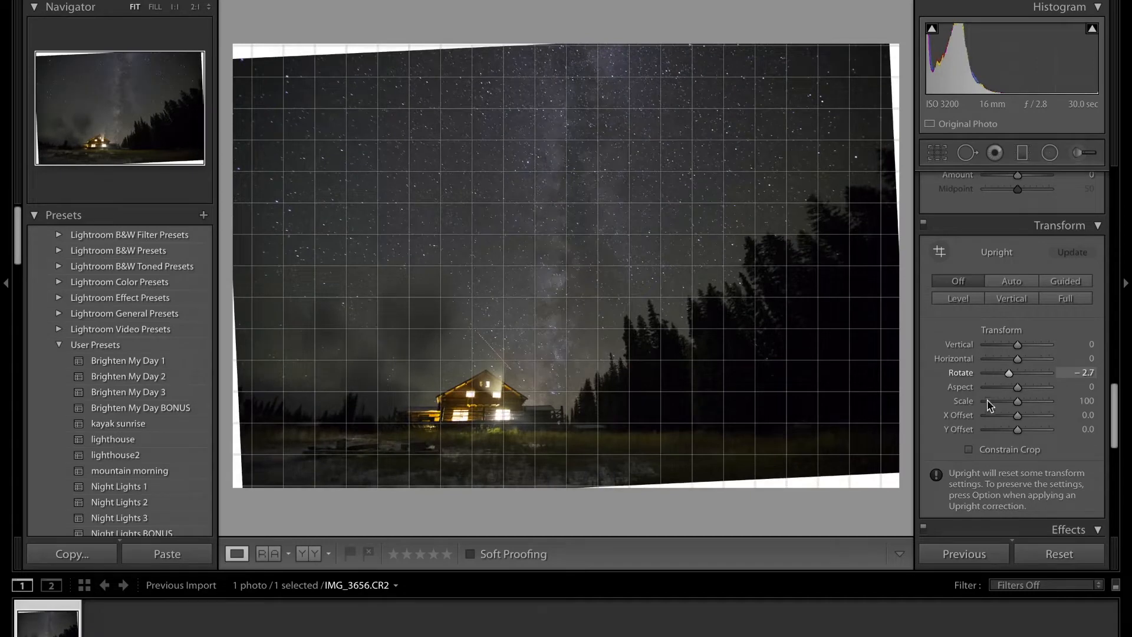
left_click(969, 449)
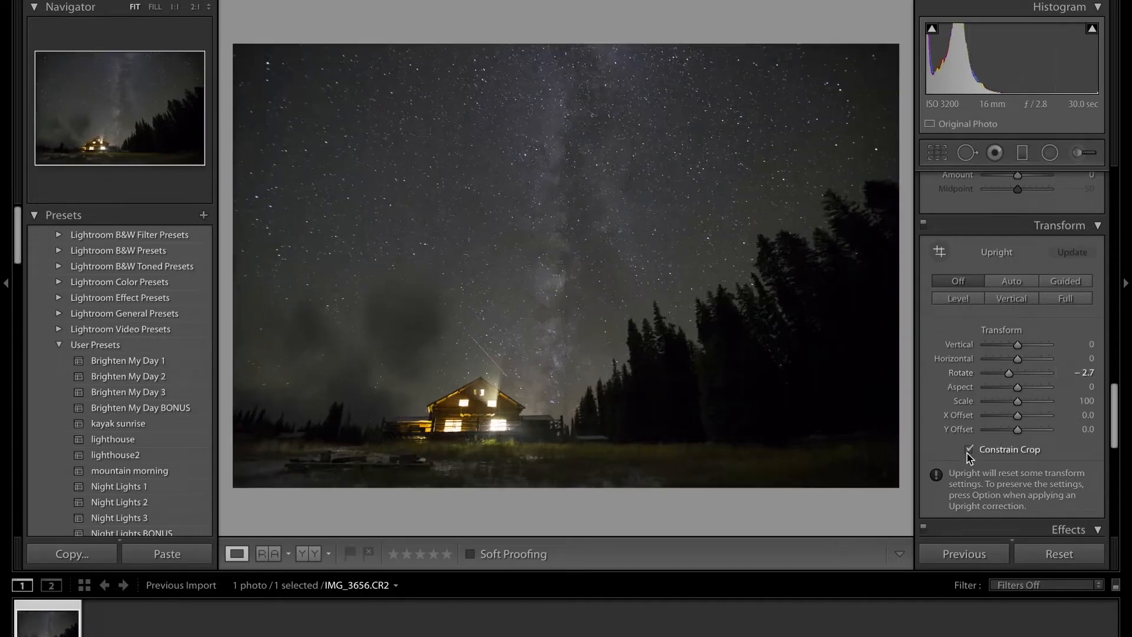
- Look through the Detail and Lens Corrections settings of the photo
scroll(969, 457, "up", 10)
scroll(969, 457, "down", 6)
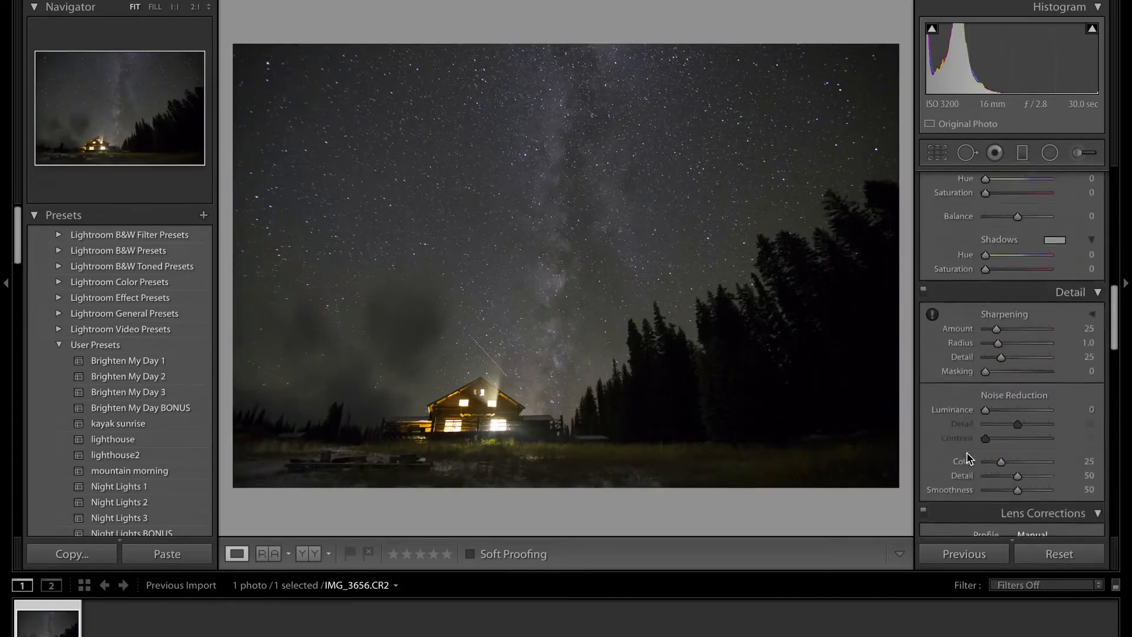
scroll(969, 457, "down", 2)
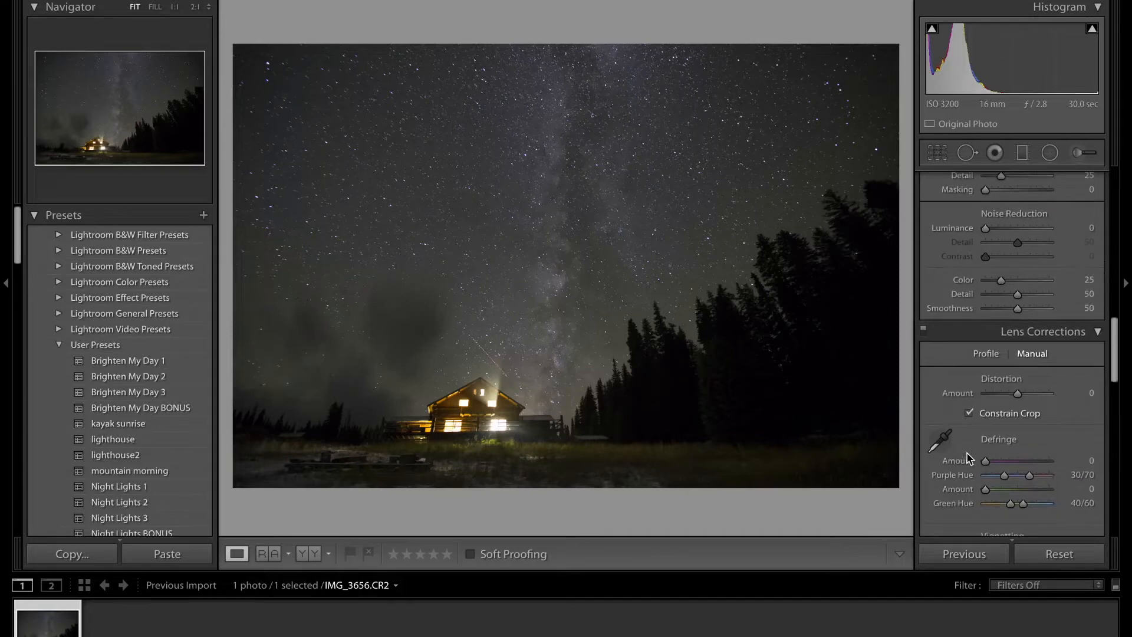
scroll(969, 458, "down", 6)
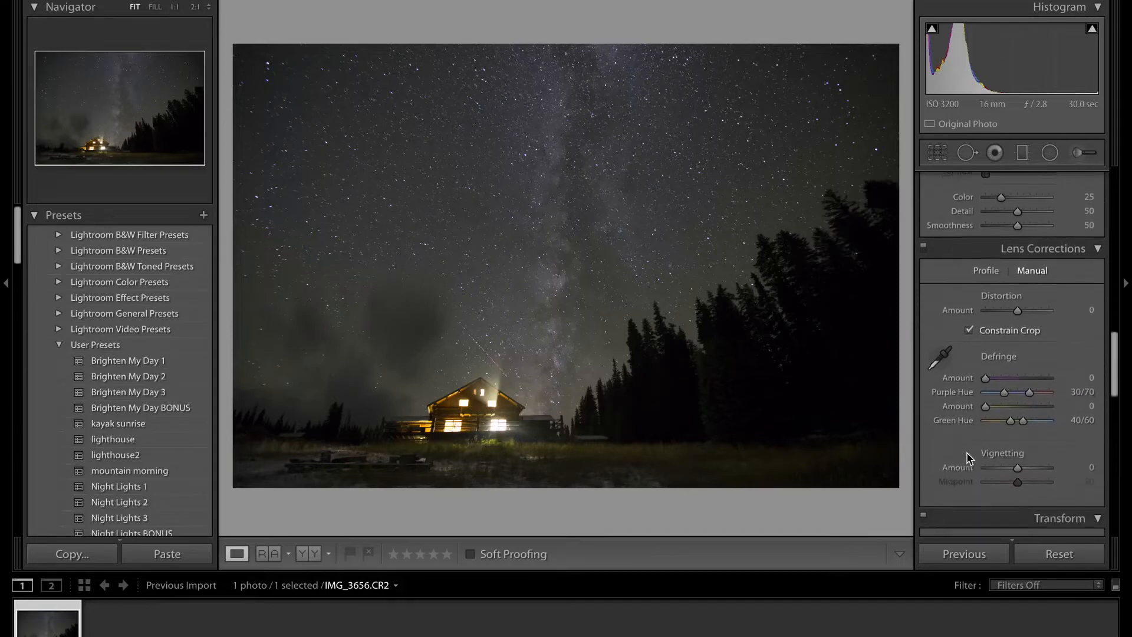
scroll(969, 458, "up", 9)
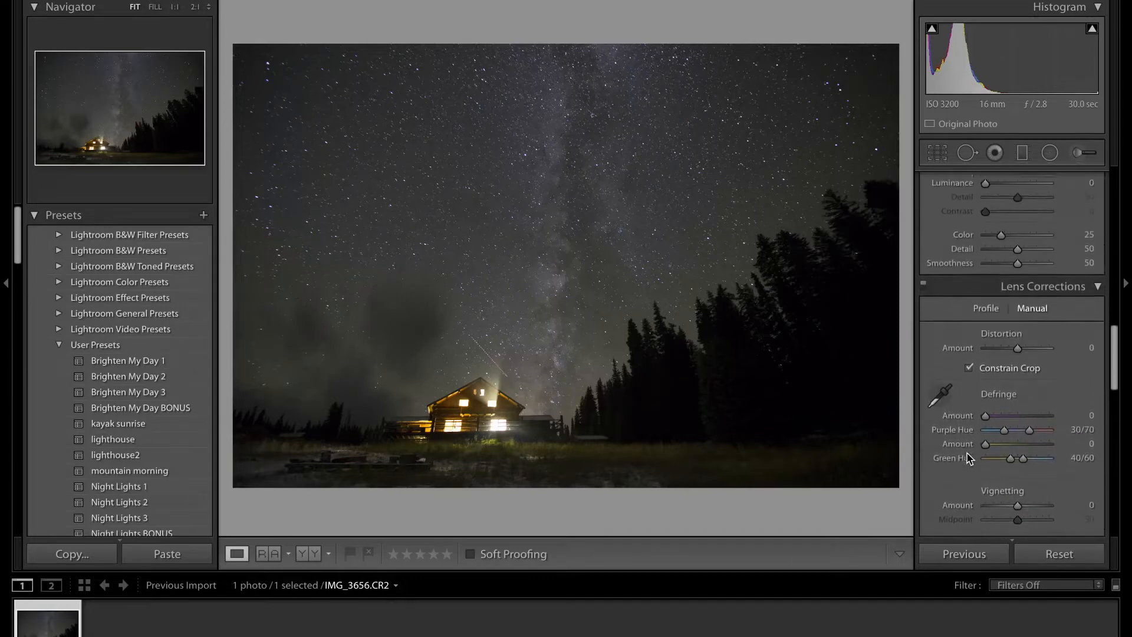
scroll(970, 458, "up", 1)
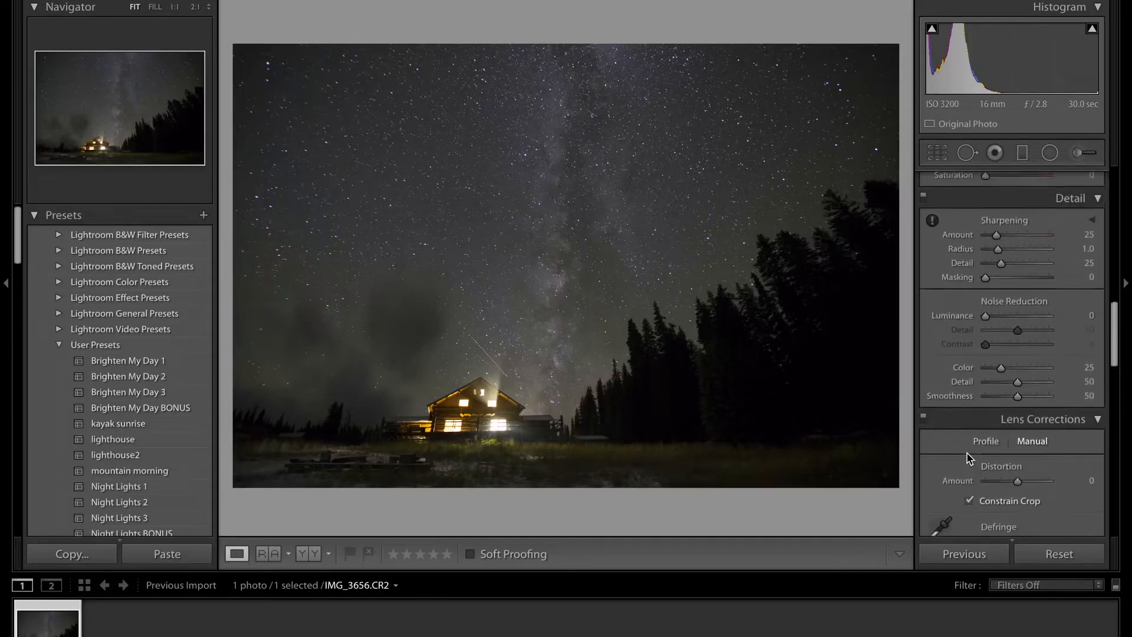
scroll(969, 458, "down", 1)
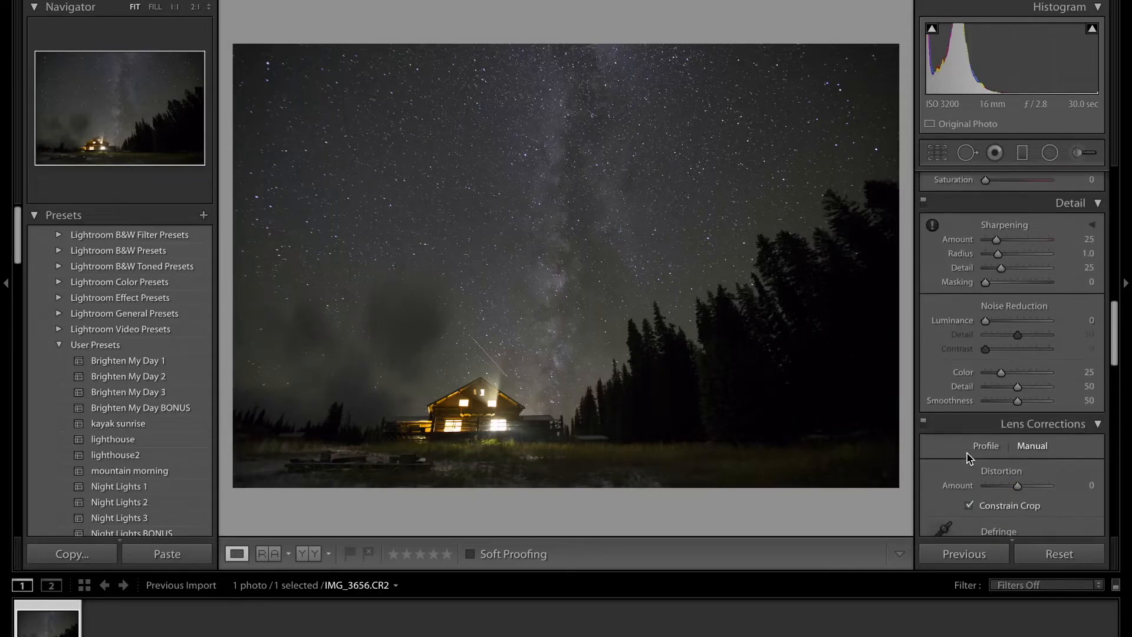
scroll(969, 458, "up", 1)
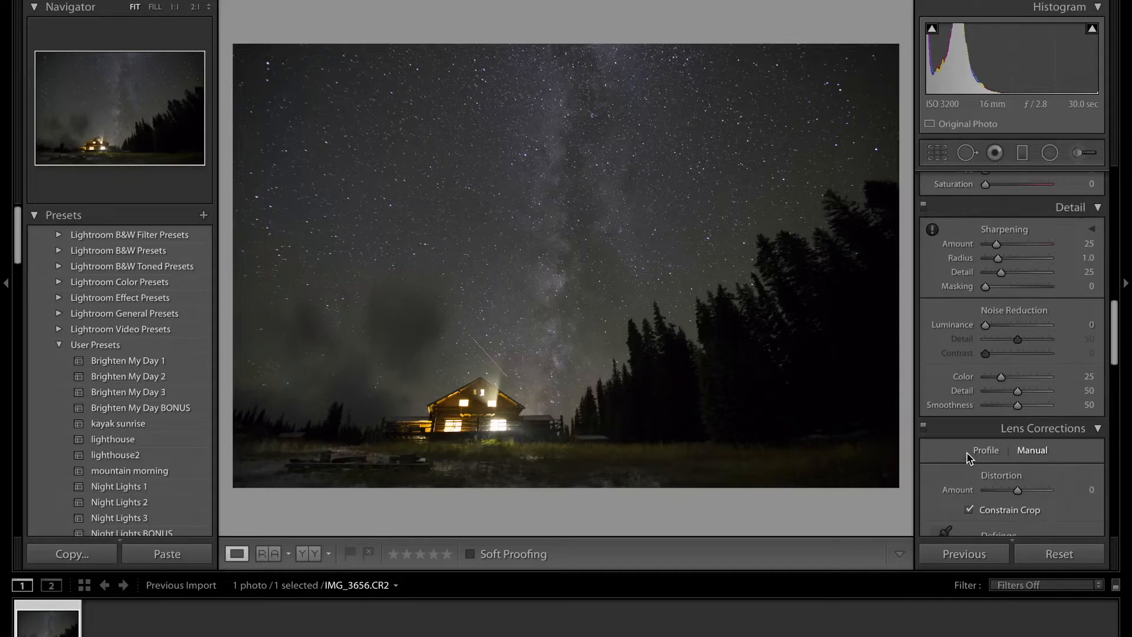
- Shape the RGB point curve into a gentle S, raising the highlights point and pulling down the shadows point
scroll(969, 457, "up", 10)
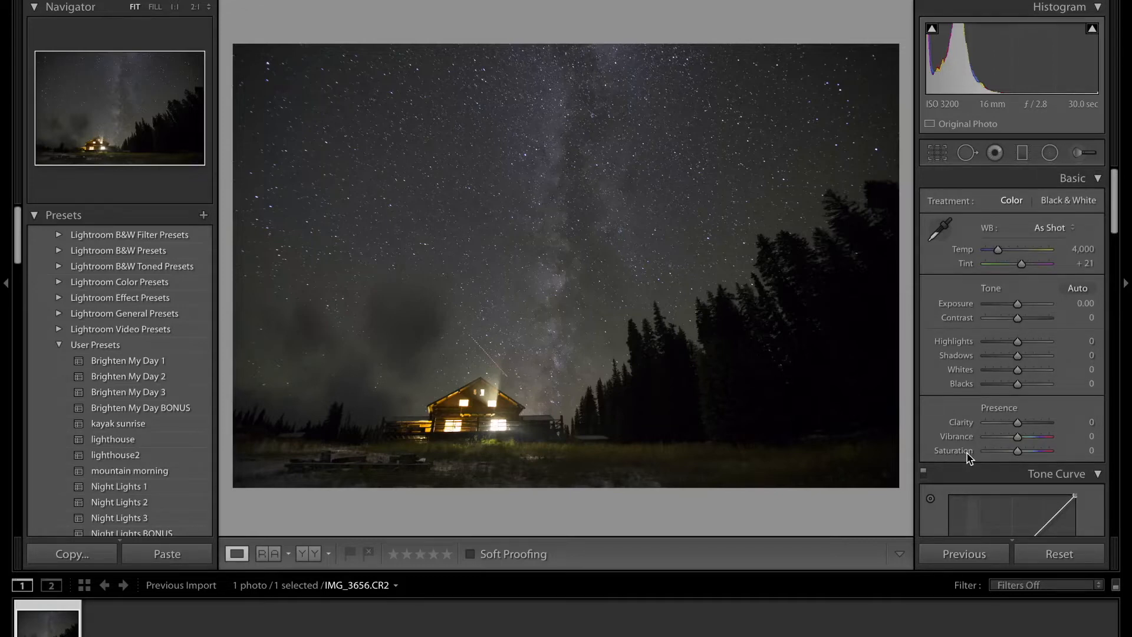
scroll(968, 458, "down", 4)
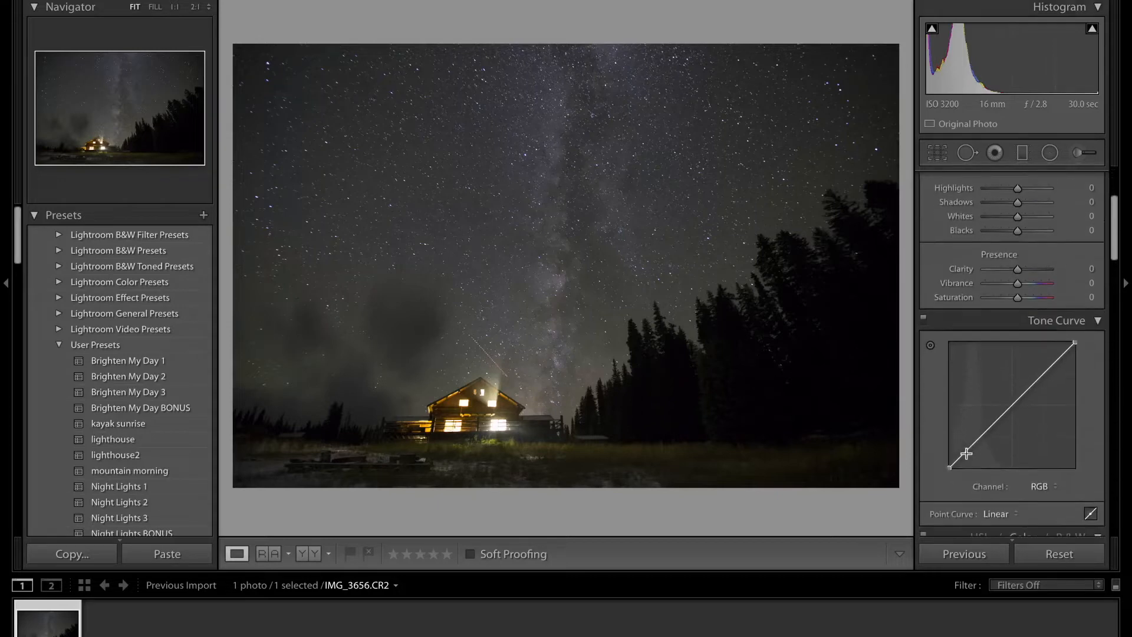
left_click(1054, 487)
left_click(1041, 481)
left_click(1046, 371)
left_click_drag(1047, 372, 1039, 366)
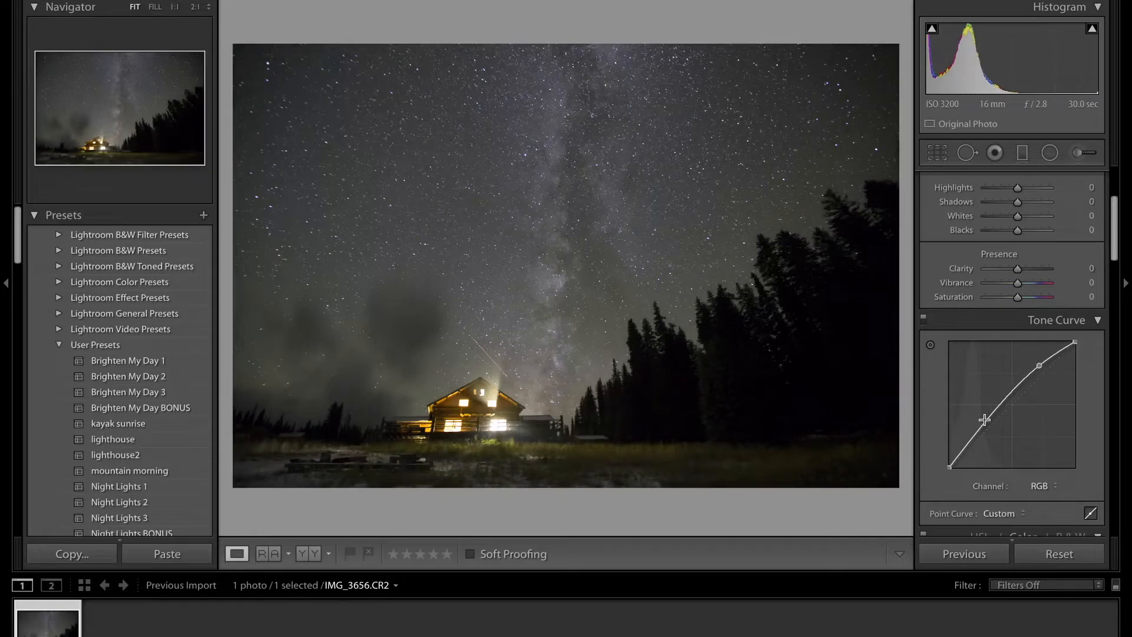
left_click_drag(981, 431, 982, 444)
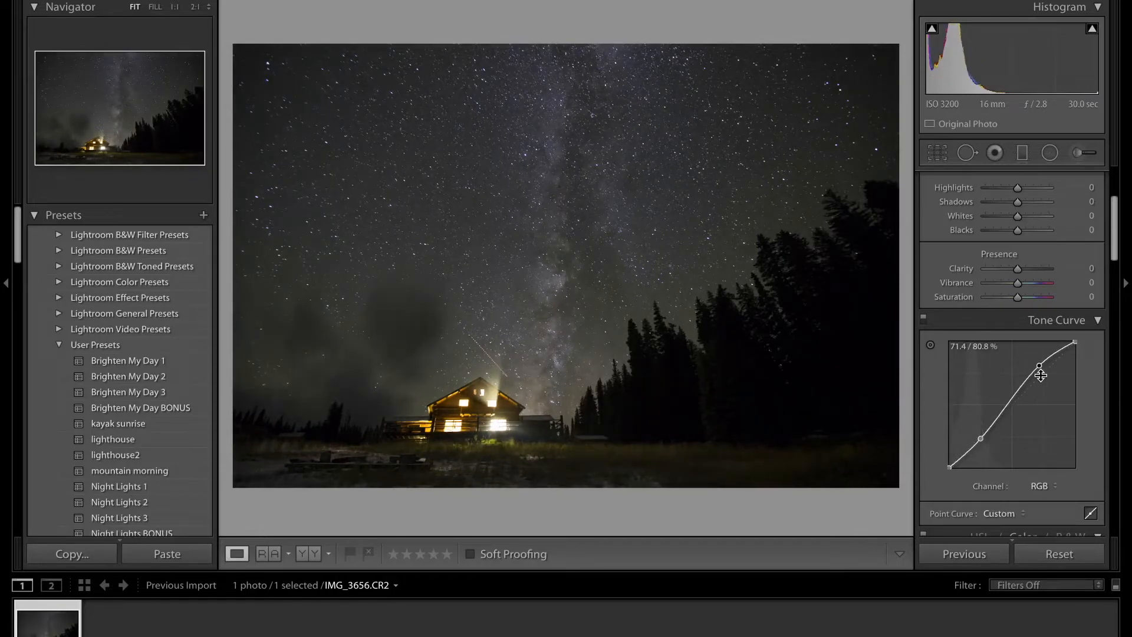
left_click_drag(1040, 365, 1038, 365)
left_click_drag(981, 439, 990, 428)
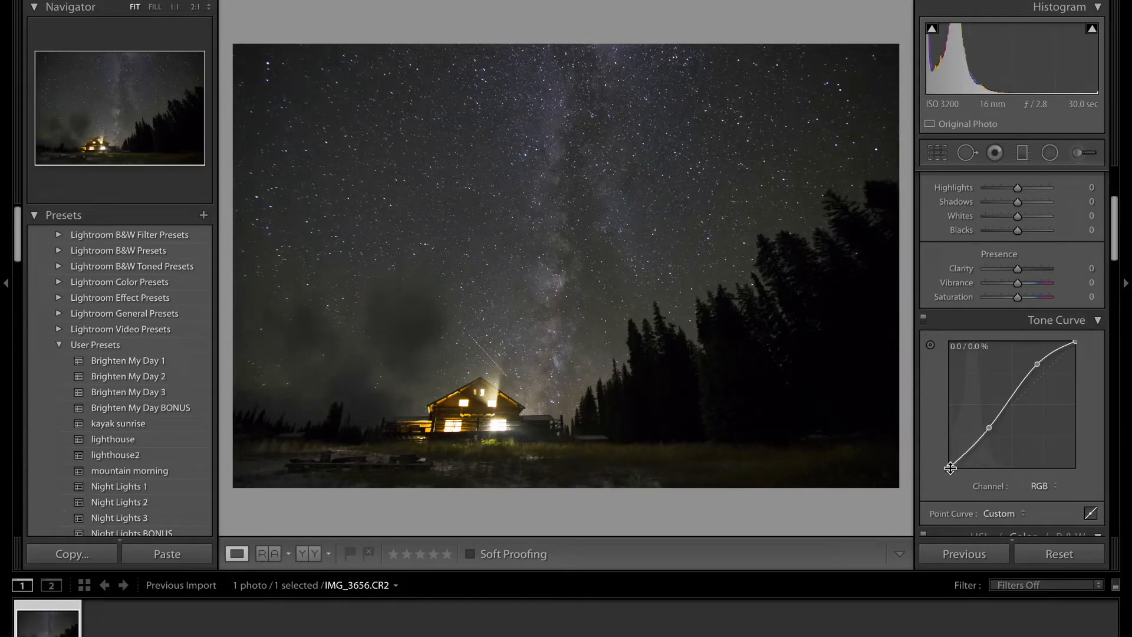
- Lift the black point of the RGB tone curve to fade the darkest tones, and ease it back down slightly
left_click_drag(950, 469, 939, 459)
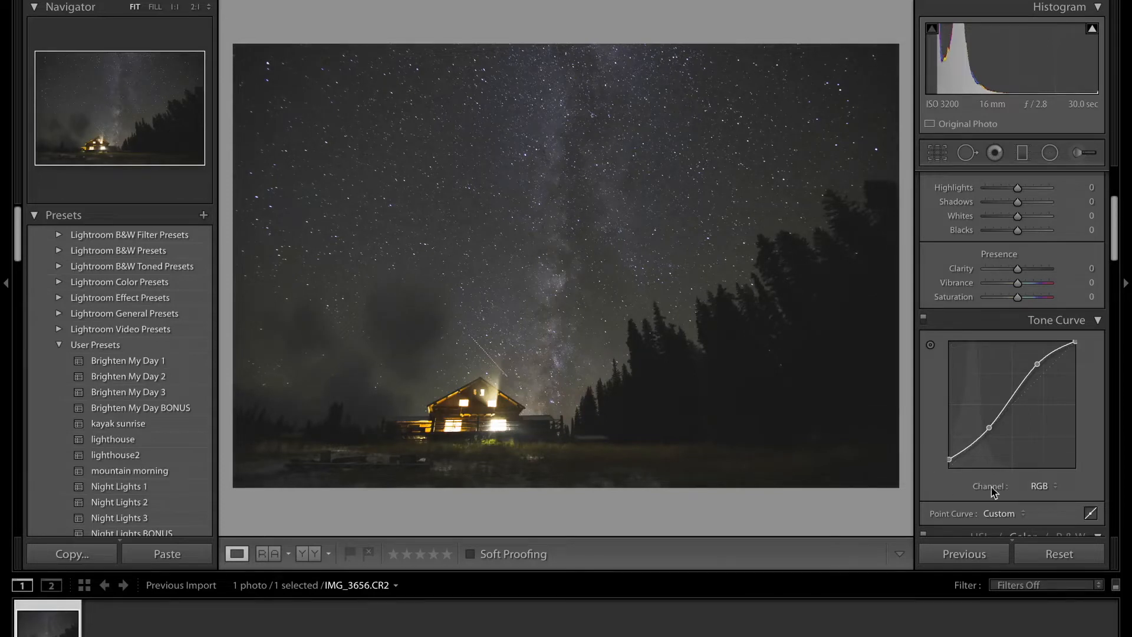
scroll(1048, 435, "up", 5)
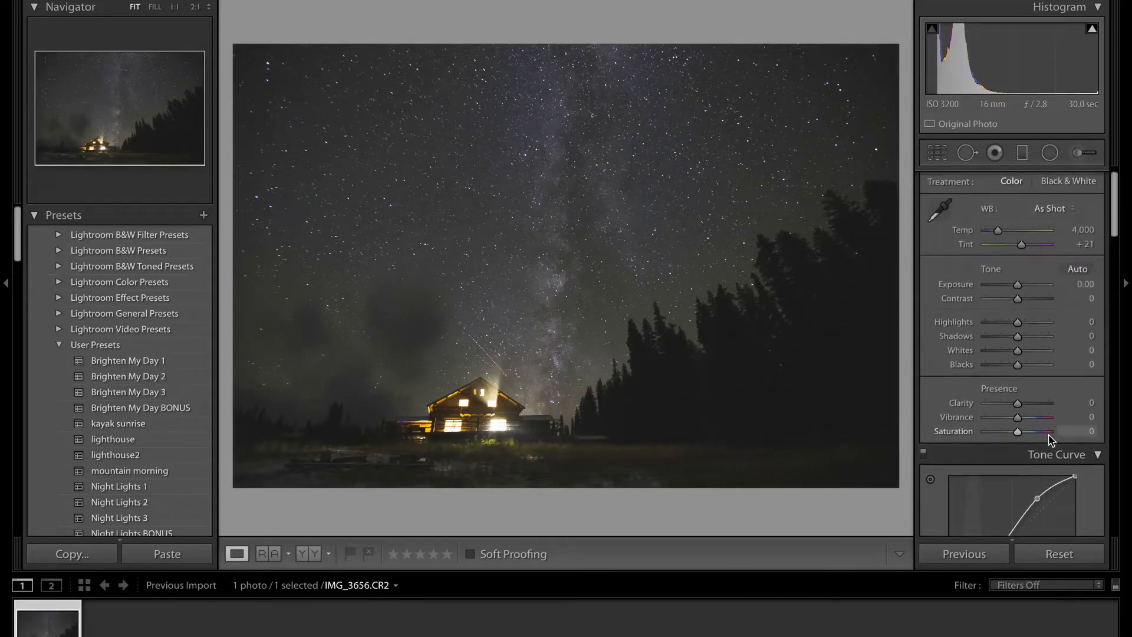
scroll(1032, 466, "down", 6)
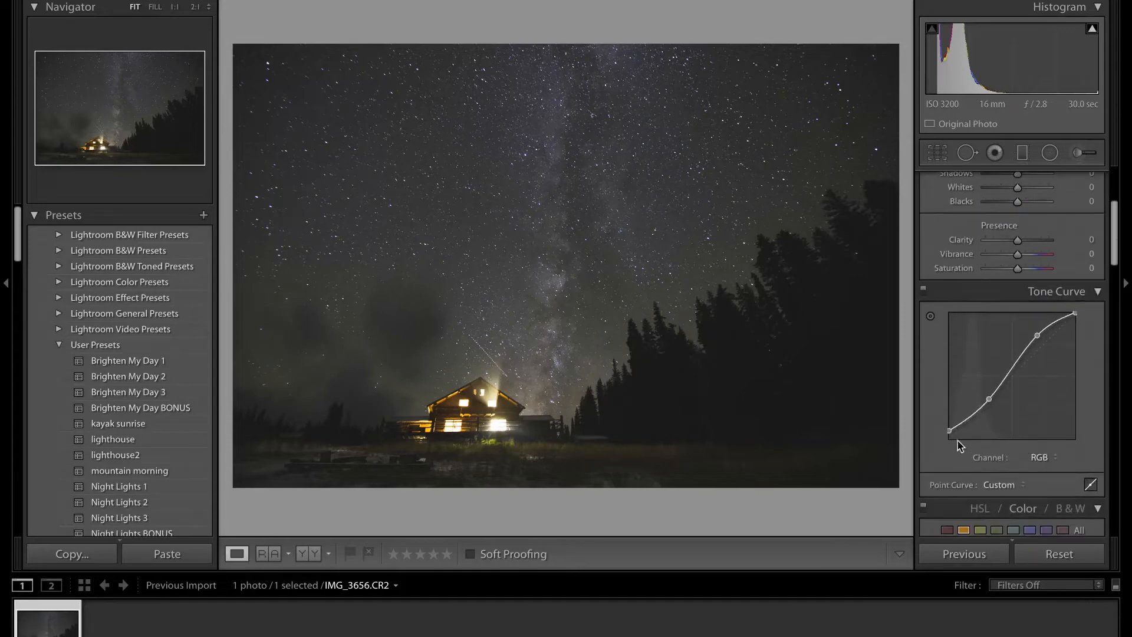
left_click_drag(946, 435, 946, 439)
- Set the photo's Clarity to +18
scroll(1039, 433, "up", 3)
left_click_drag(1018, 423, 1026, 426)
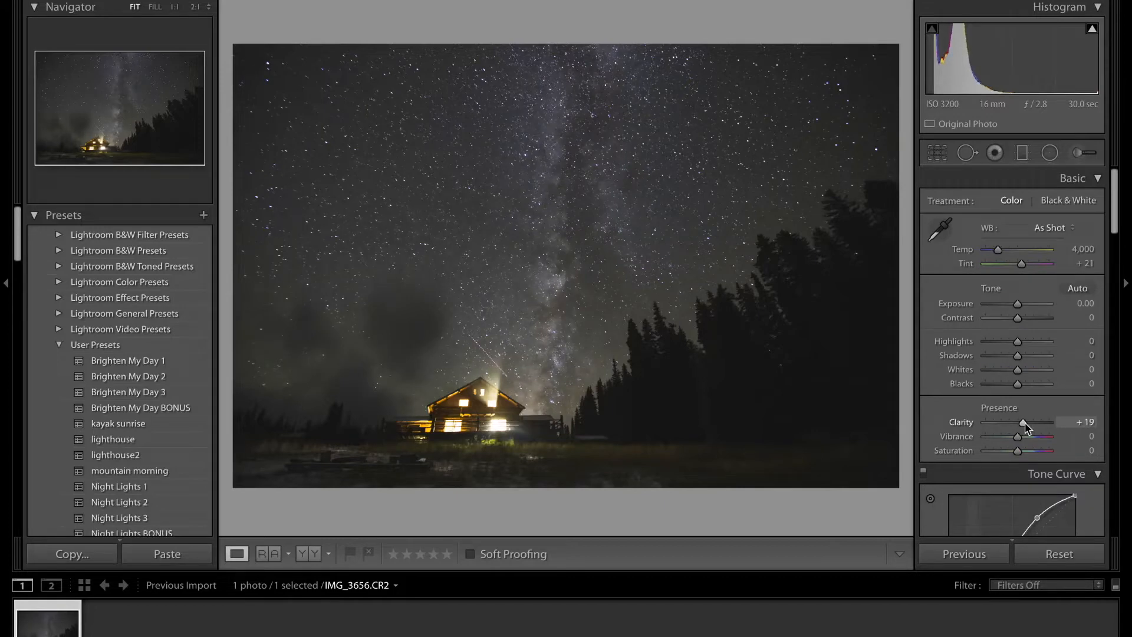
mouse_move(1026, 426)
left_mouse_down()
mouse_move(1058, 427)
mouse_move(1027, 432)
left_mouse_up()
- Set Highlights to +12 and Shadows to +47 for the whole photo
left_click_drag(1018, 342, 1027, 348)
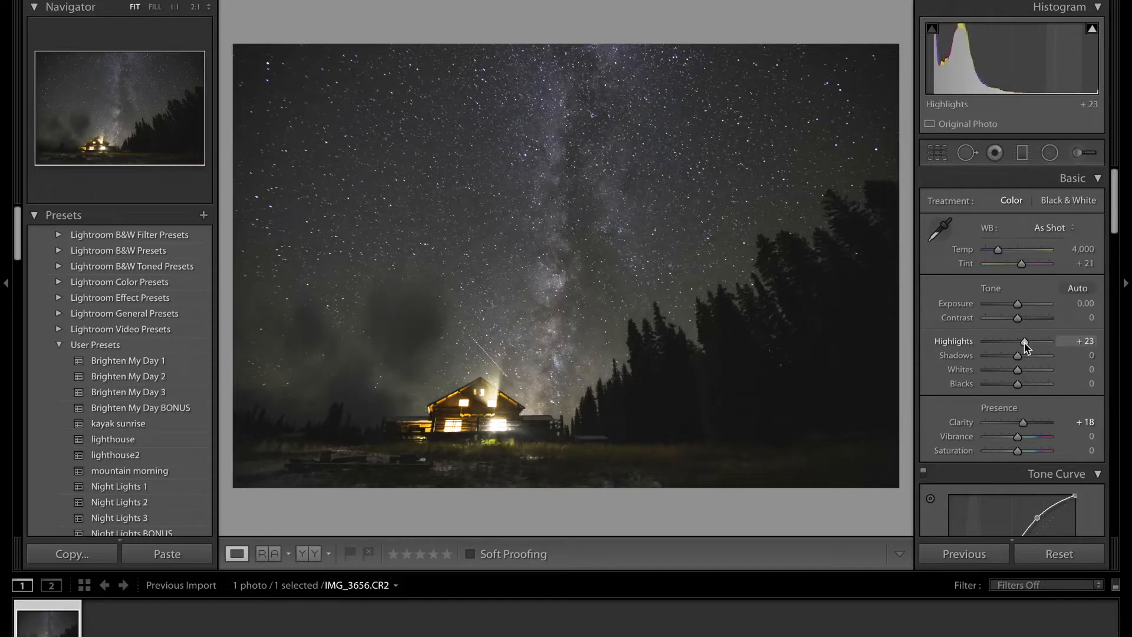
left_click_drag(1026, 348, 1023, 348)
left_click_drag(1024, 348, 1023, 348)
left_click_drag(1018, 355, 1037, 364)
- Enable Remove Chromatic Aberration, and turn the lens profile corrections on and back off to compare
scroll(1035, 362, "down", 10)
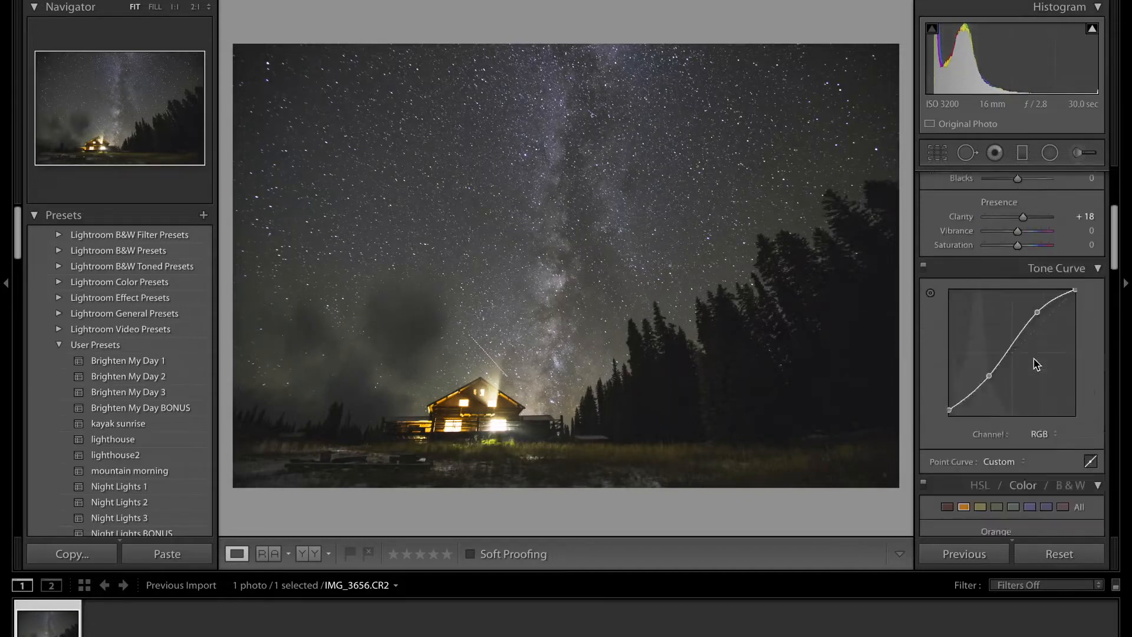
left_click(932, 275)
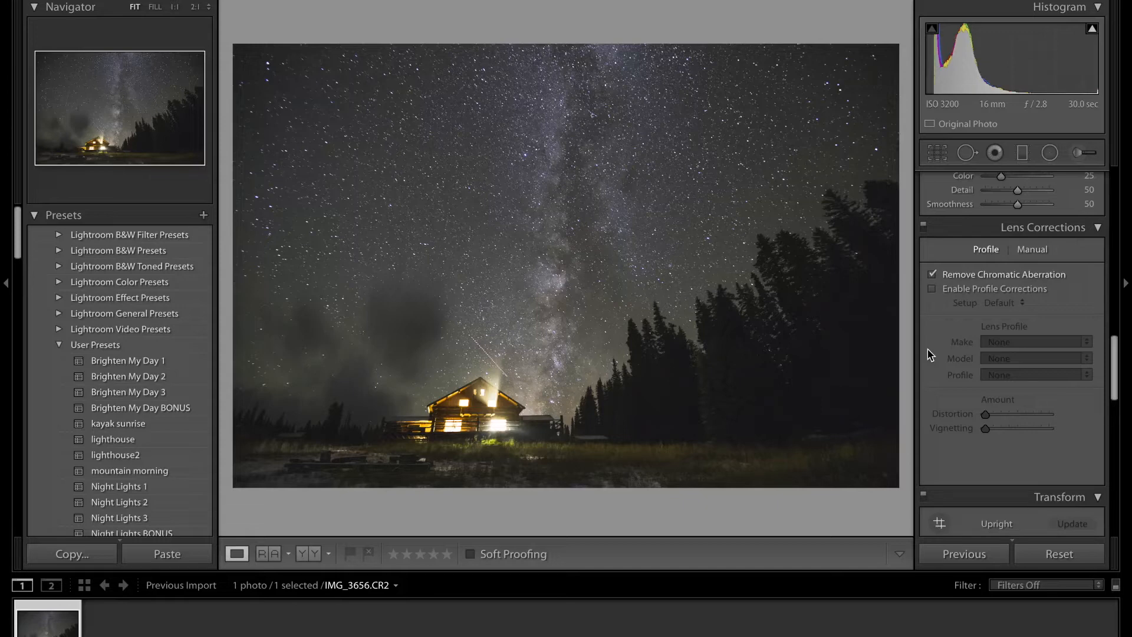
left_click(933, 289)
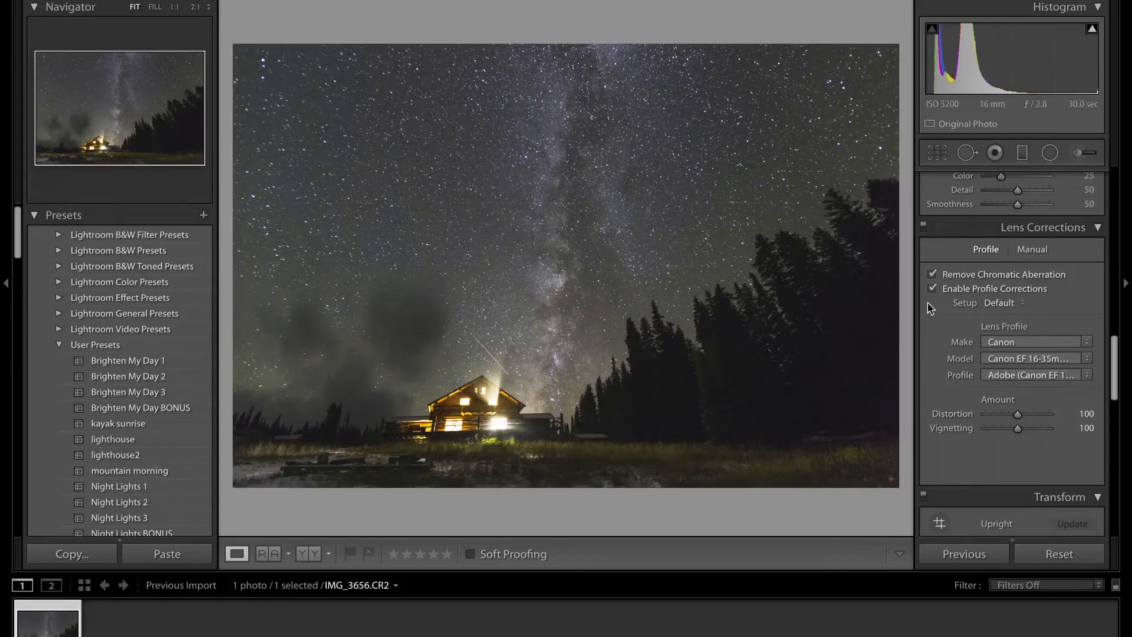
left_click(934, 290)
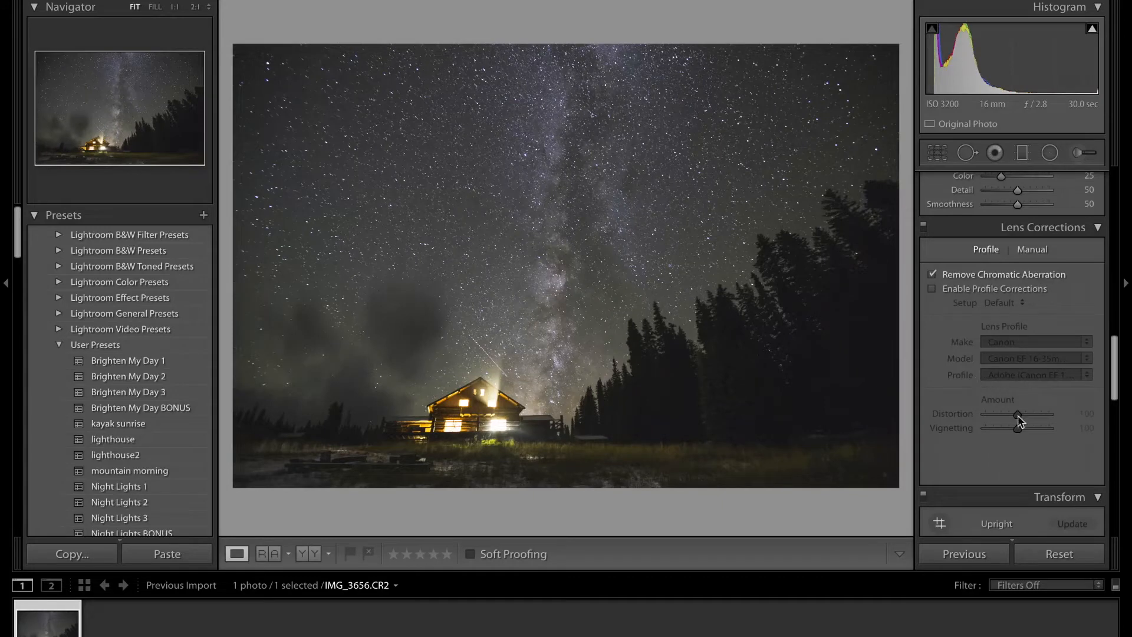
- Set the manual lens vignetting amount to +56 and the luminance noise reduction to 22
left_click(1040, 252)
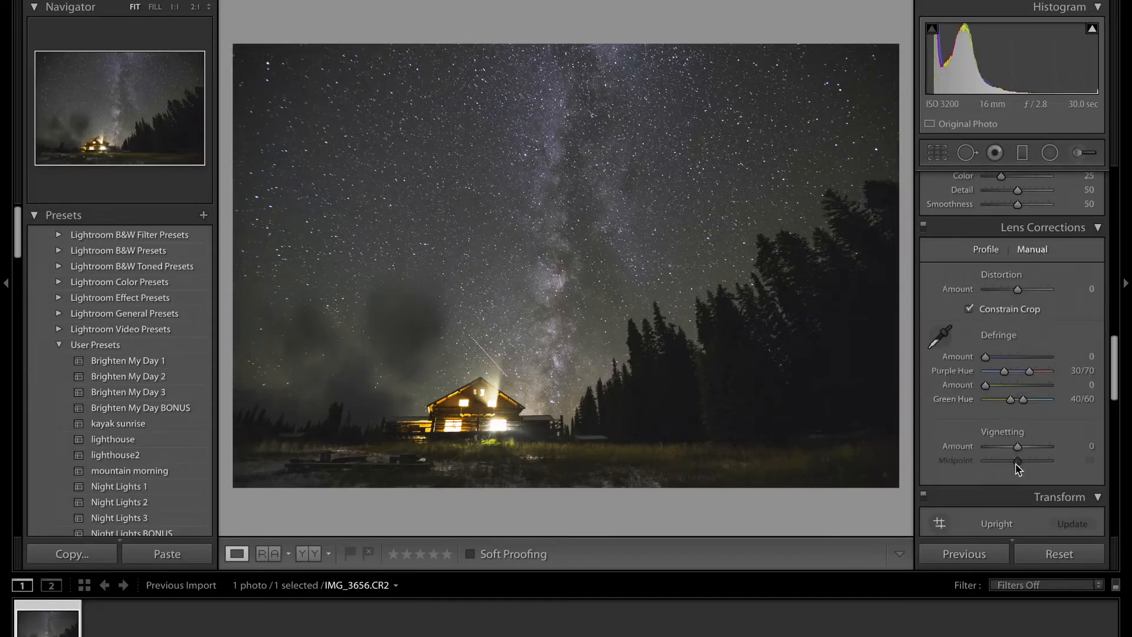
left_click_drag(1018, 447, 1036, 452)
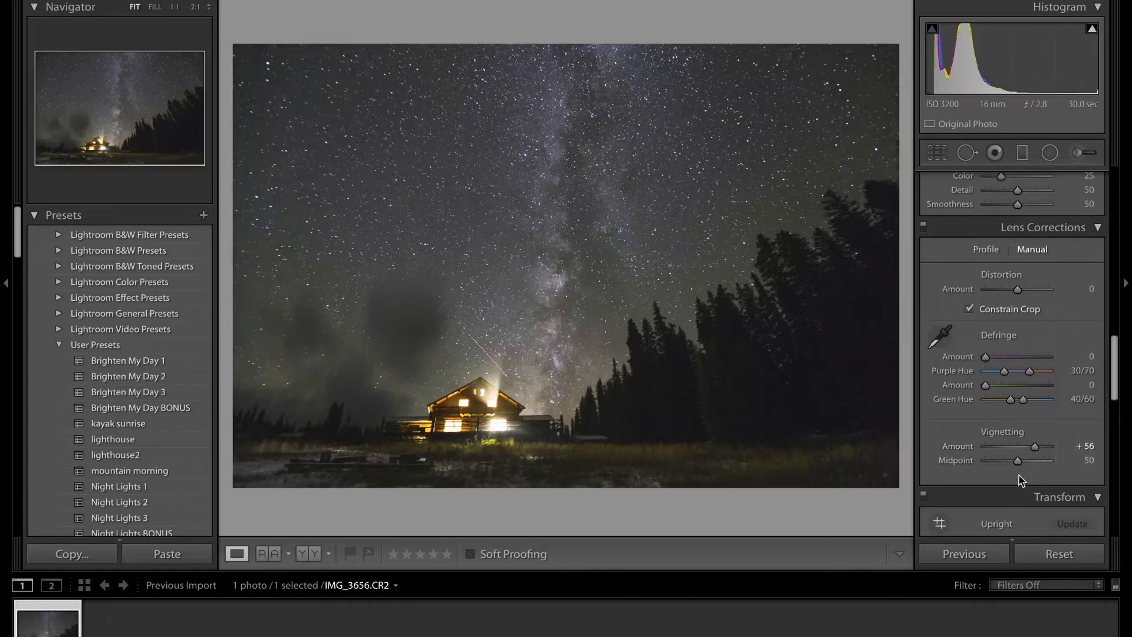
scroll(1015, 462, "up", 5)
left_click_drag(986, 316, 1000, 317)
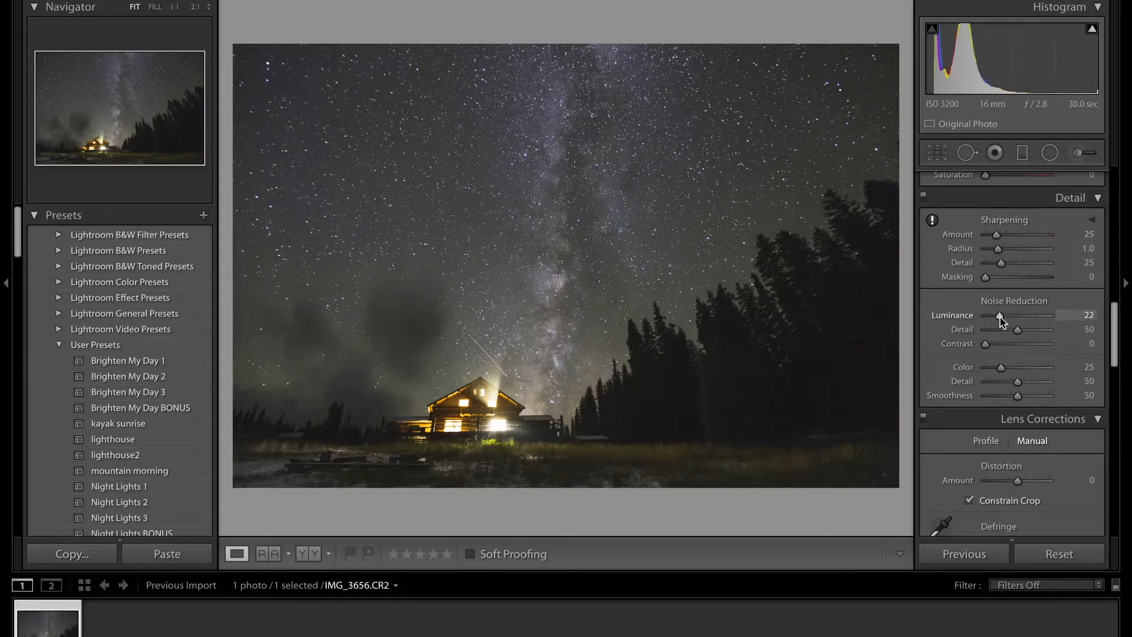
- Set the white balance temperature to 3,832 and the tint to +26
scroll(1026, 420, "up", 10)
left_click_drag(999, 249, 998, 249)
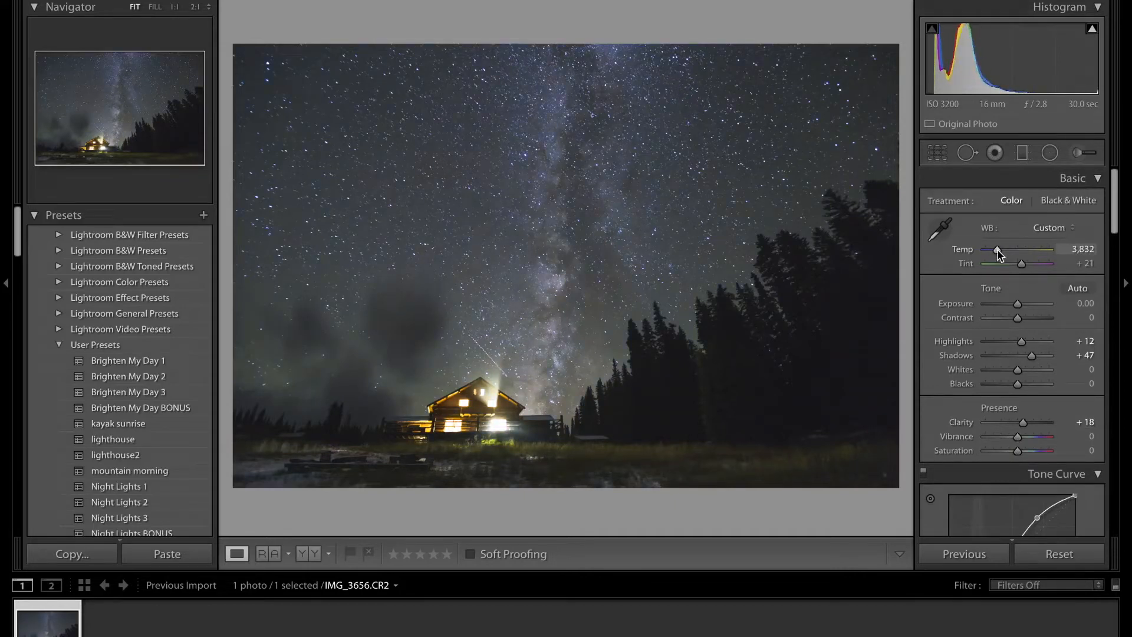
left_click_drag(1022, 266, 1025, 270)
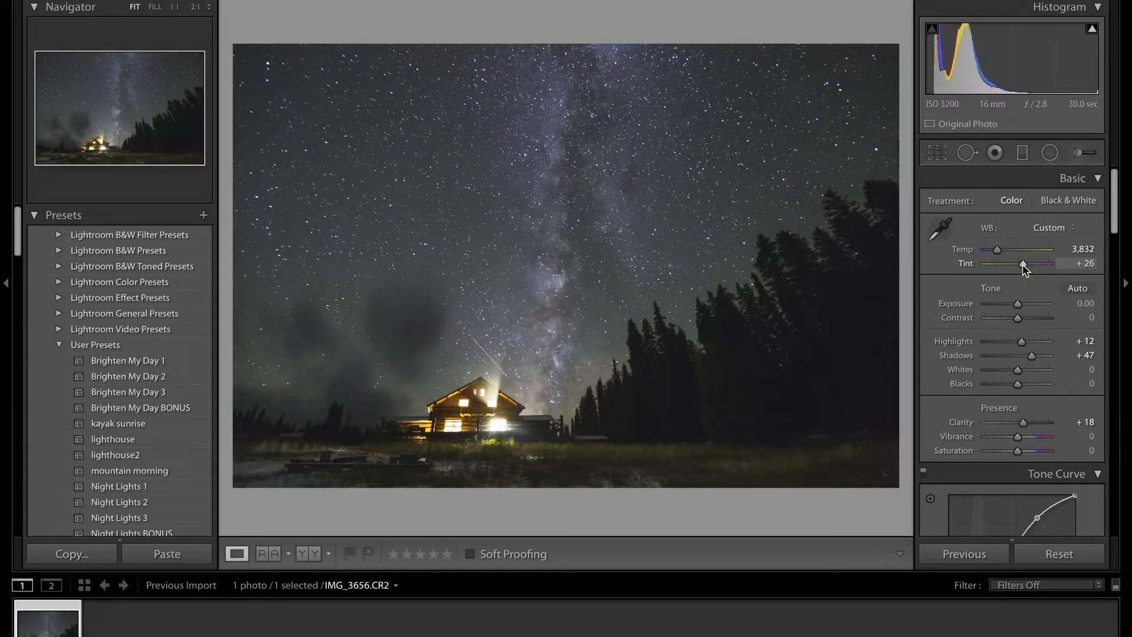
- Paint an Adjustment Brush mask along the Milky Way from the cabin to the top of the sky, showing the mask overlay only while painting
left_click(1081, 152)
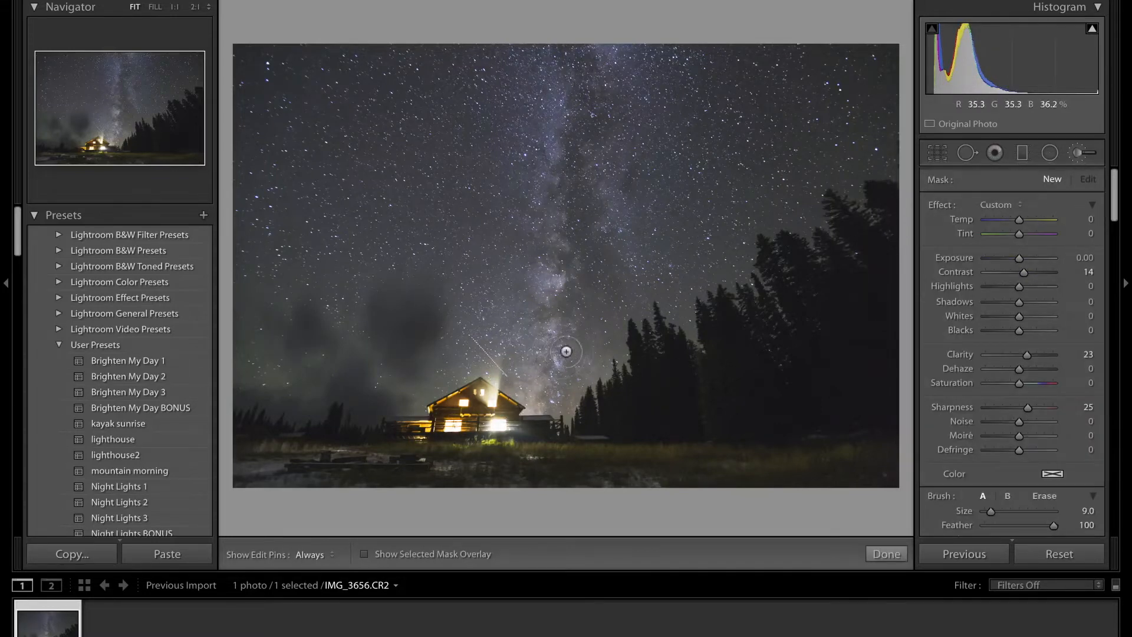
left_click(364, 554)
key("h")
mouse_move(539, 381)
left_mouse_down()
mouse_move(531, 360)
mouse_move(549, 363)
mouse_move(521, 387)
mouse_move(564, 400)
mouse_move(583, 322)
mouse_move(547, 310)
mouse_move(542, 336)
mouse_move(563, 50)
mouse_move(585, 163)
mouse_move(595, 143)
mouse_move(619, 238)
mouse_move(591, 241)
mouse_move(586, 312)
mouse_move(567, 265)
left_mouse_up()
key("h")
key("h")
key("h")
key("h")
key("h")
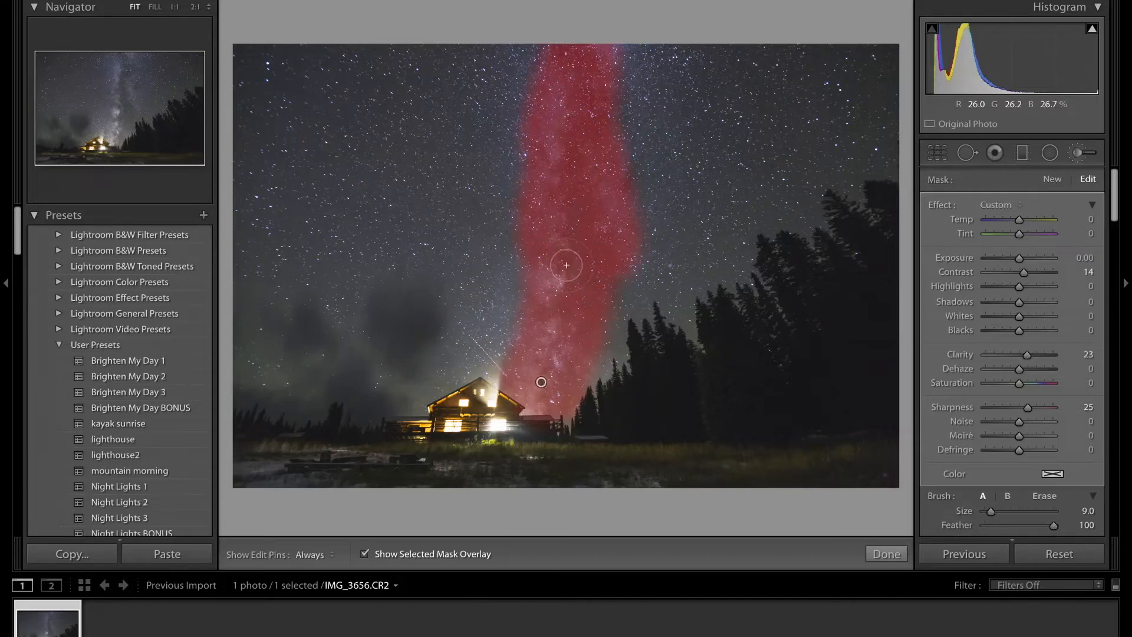
left_click(365, 554)
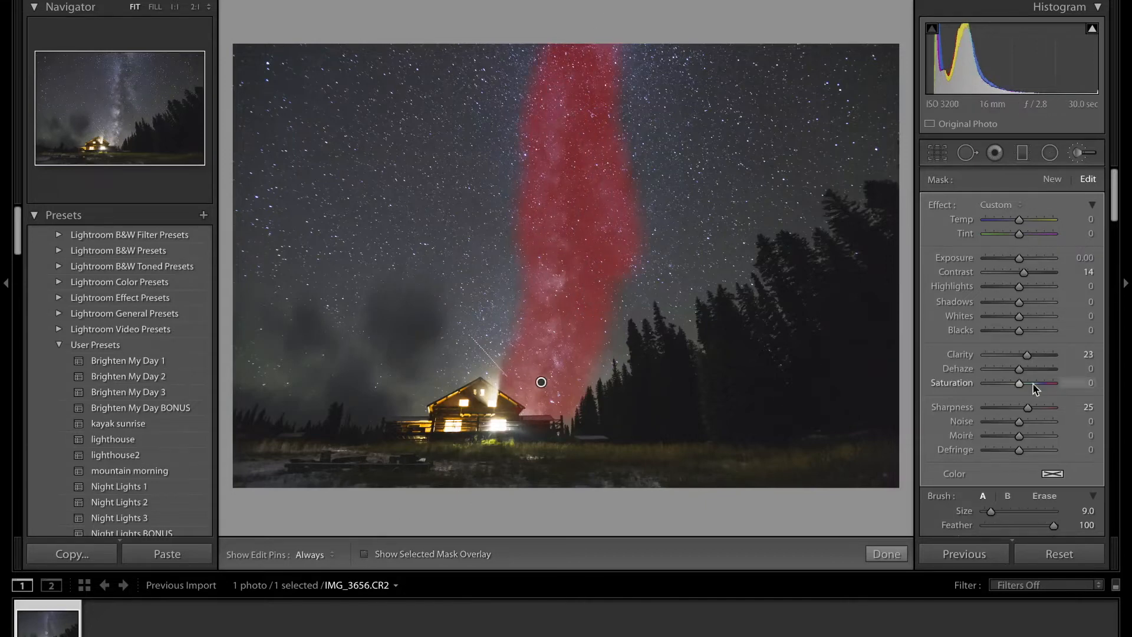
- Set the Milky Way brush mask to exposure 0.04, contrast 3, highlights 3, clarity 11 and sharpness 0
left_click(1088, 271)
type("0")
left_click_drag(1027, 354, 1027, 363)
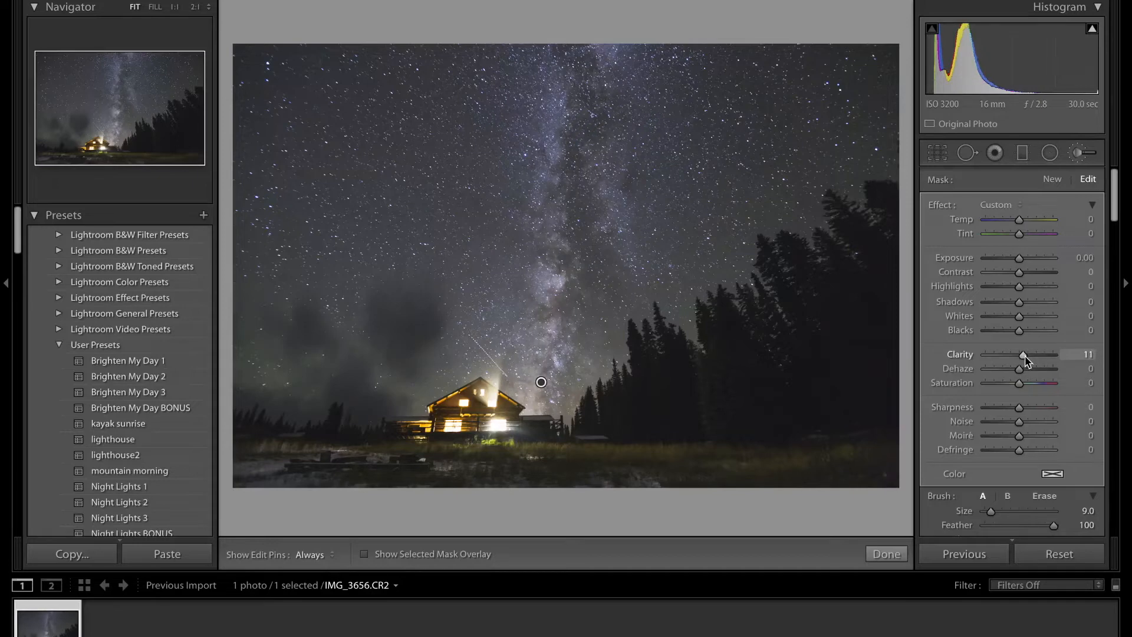
left_click_drag(1019, 258, 1019, 263)
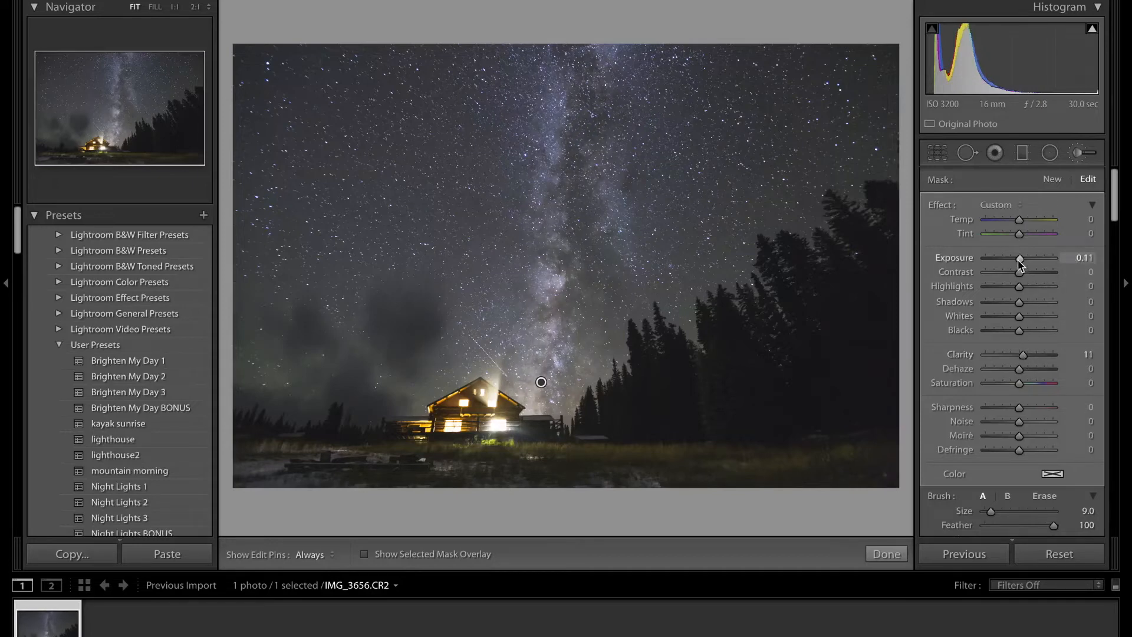
left_click_drag(1018, 261, 1018, 260)
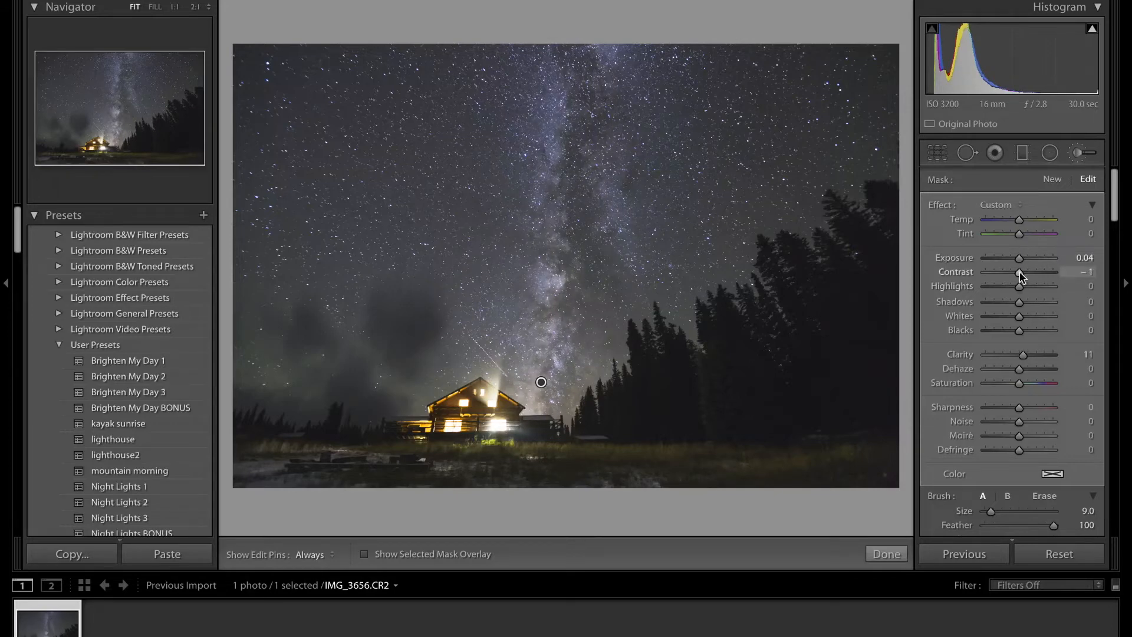
left_click_drag(1022, 278, 1022, 278)
left_click_drag(1021, 287, 1023, 293)
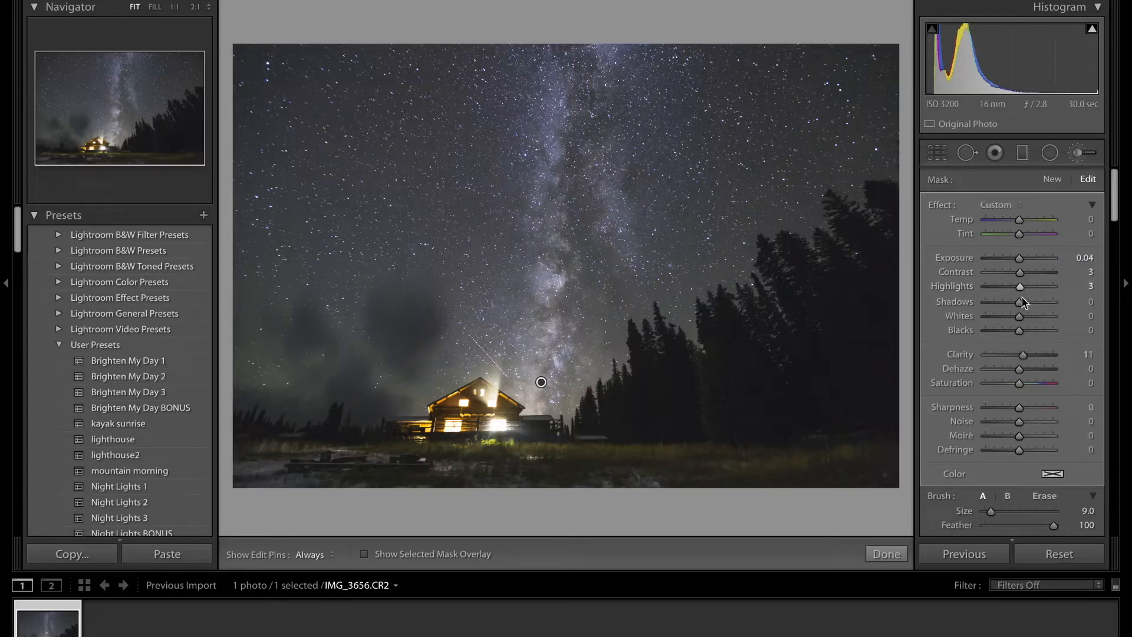
- Paint a new Adjustment Brush mask over the bright lower part of the Milky Way above the cabin, with edit pins hidden while painting
left_click(1078, 156)
left_click(1078, 156)
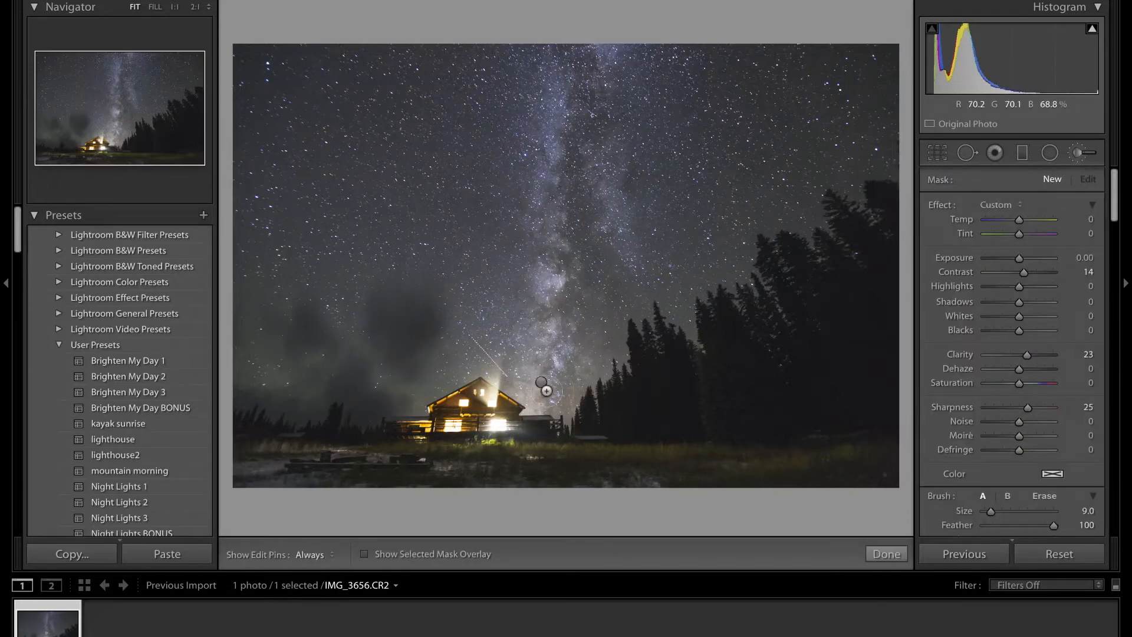
key("h")
left_click_drag(549, 324, 563, 350)
mouse_move(549, 247)
left_mouse_down()
mouse_move(549, 339)
mouse_move(560, 242)
mouse_move(547, 318)
left_mouse_up()
left_click_drag(548, 253, 548, 246)
- Set the lower Milky Way mask's temperature to 5 and tint to 6, and finish the brush editing
left_click_drag(1020, 220, 1026, 224)
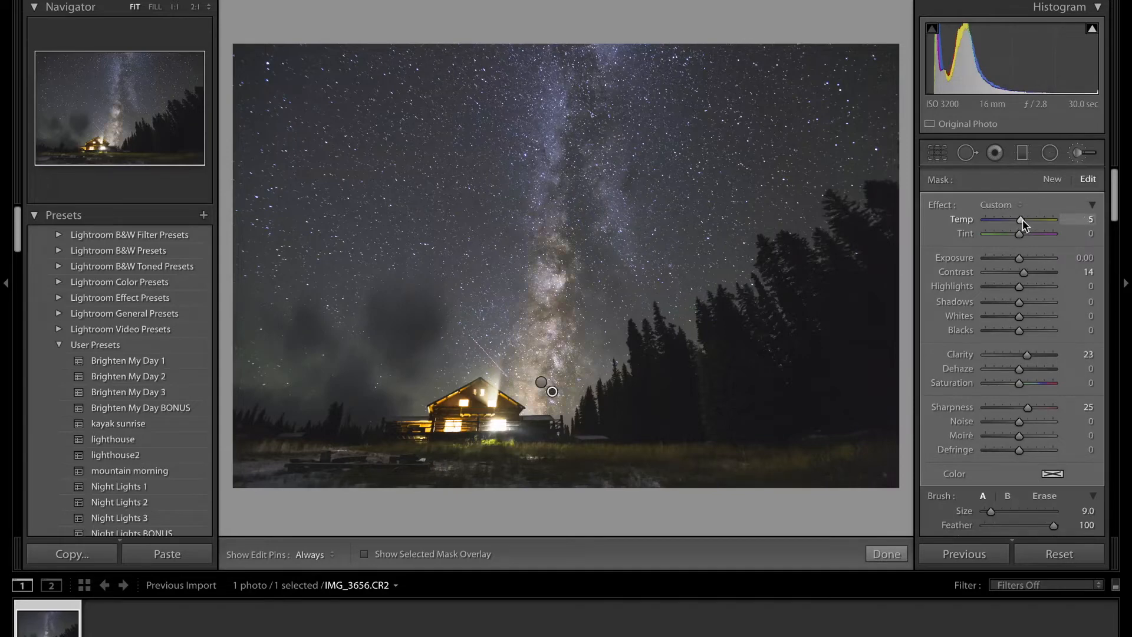
left_click_drag(1020, 235, 1023, 235)
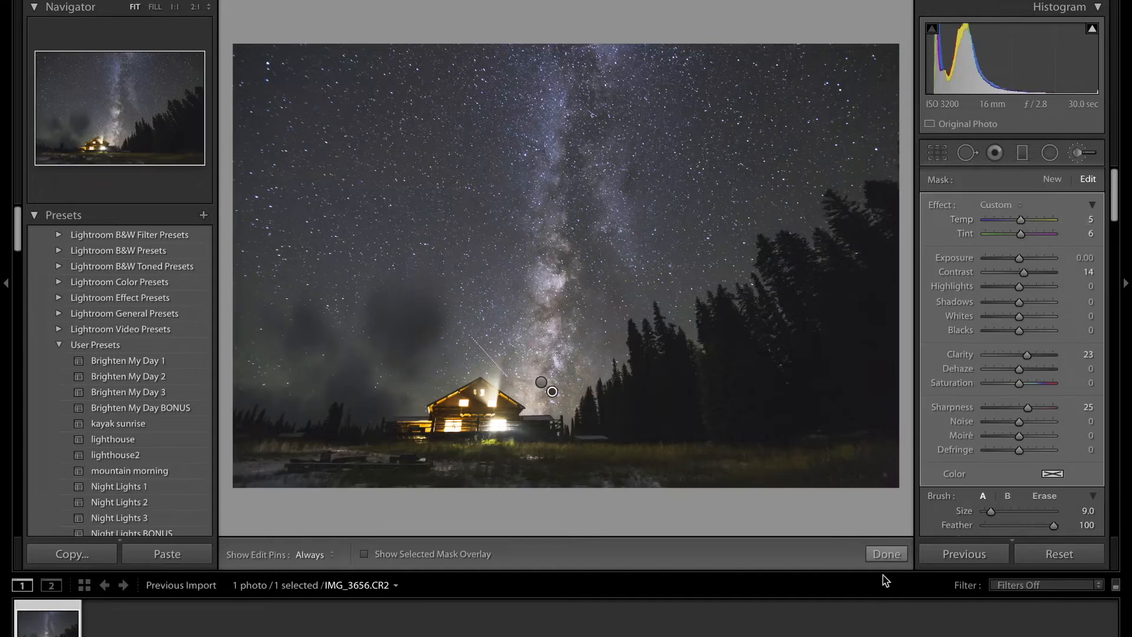
left_click(886, 555)
- Shape the red channel tone curve into an S with a raised highlight point and a shadow point at about 31.0 / 29.8 %
scroll(1015, 354, "down", 10)
scroll(1038, 378, "up", 3)
left_click(1044, 376)
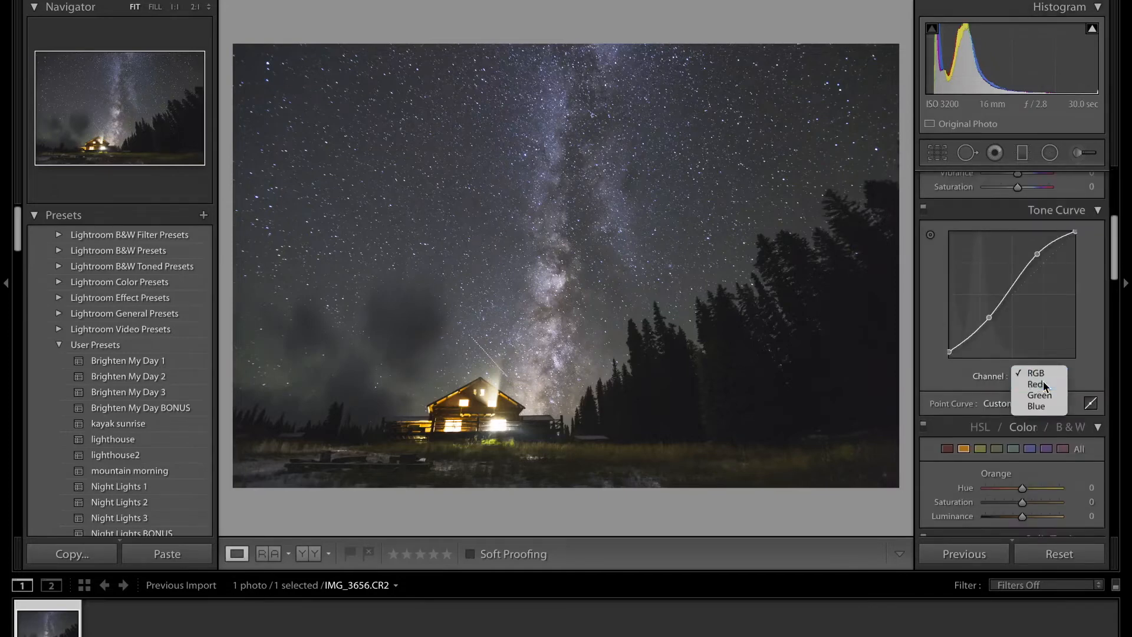
left_click(1036, 384)
left_click_drag(1049, 251, 1046, 250)
left_click_drag(983, 312, 990, 324)
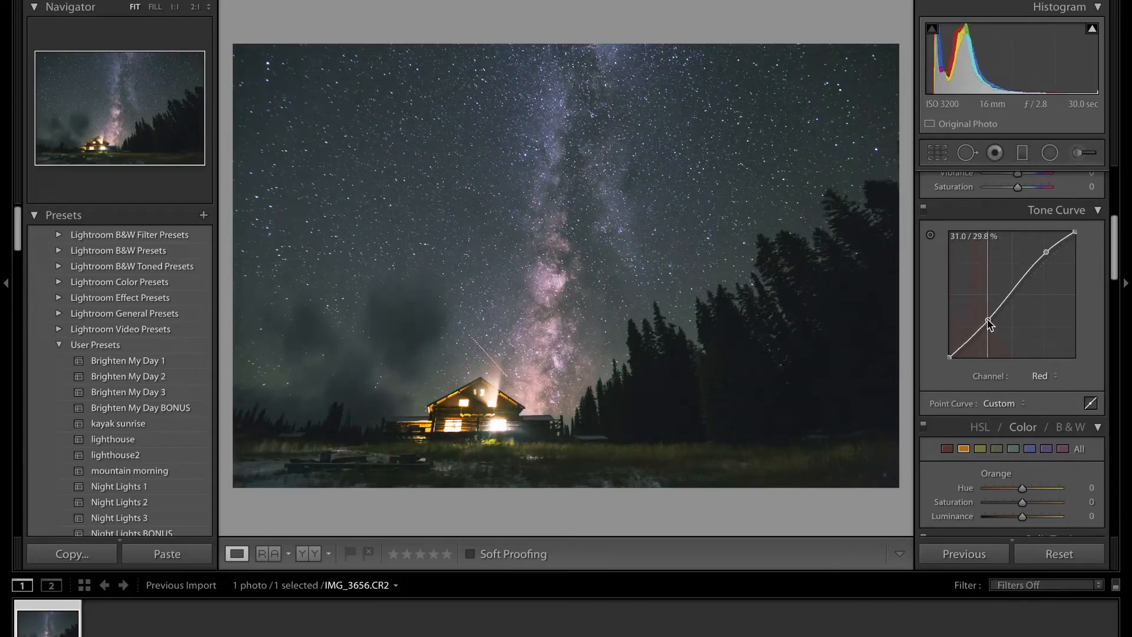
- Shape the green channel tone curve into a gentle S with a lowered shadow point and a highlight point at about 72.5 / 78.4 %
left_click(1046, 378)
left_click(1041, 384)
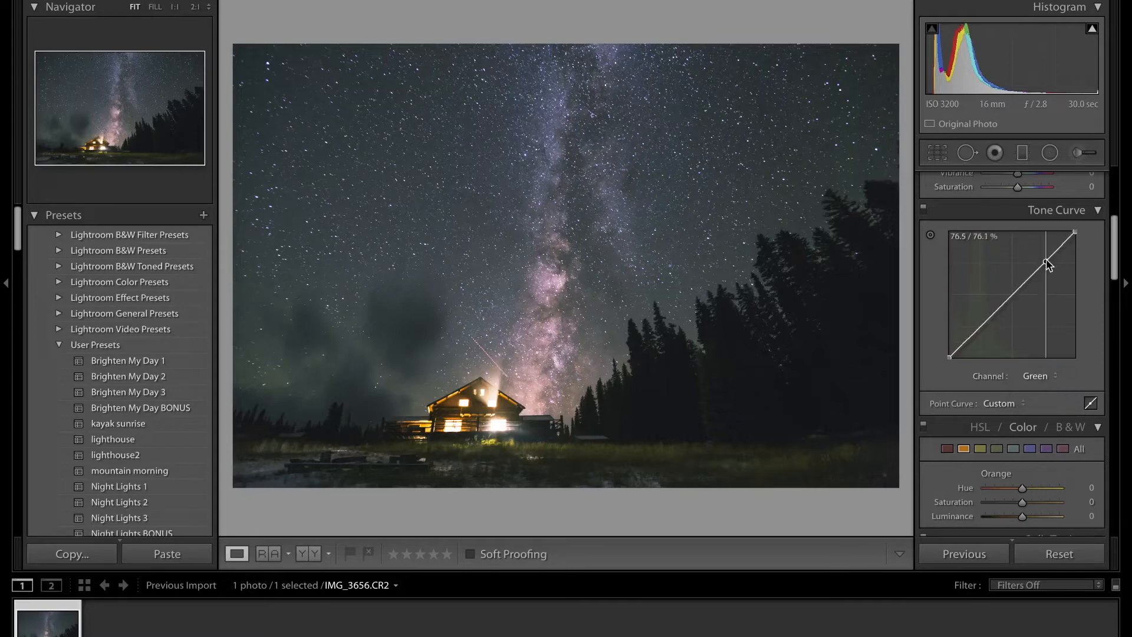
left_click_drag(988, 319, 986, 321)
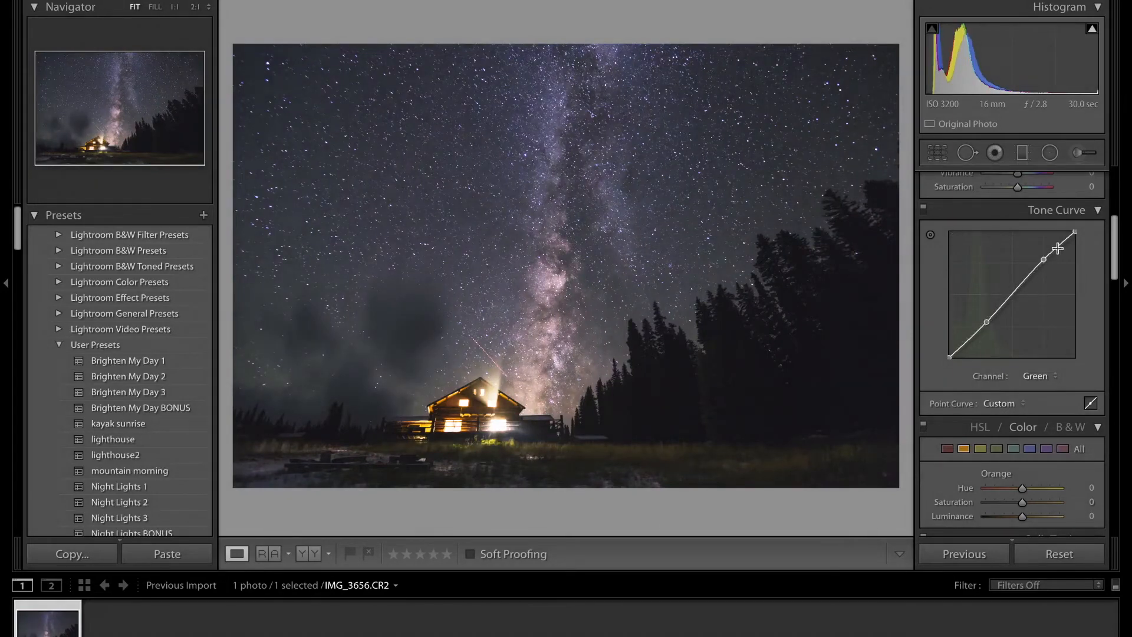
left_click_drag(1044, 259, 1044, 263)
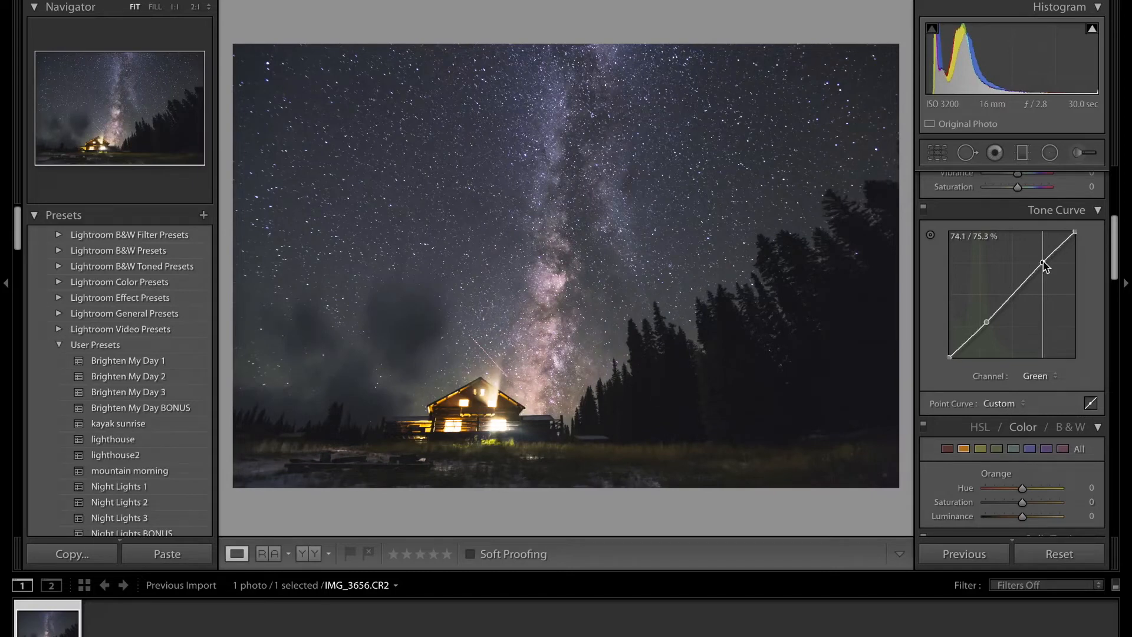
mouse_move(1043, 263)
left_mouse_down()
mouse_move(1032, 240)
mouse_move(1063, 282)
mouse_move(1043, 263)
left_mouse_up()
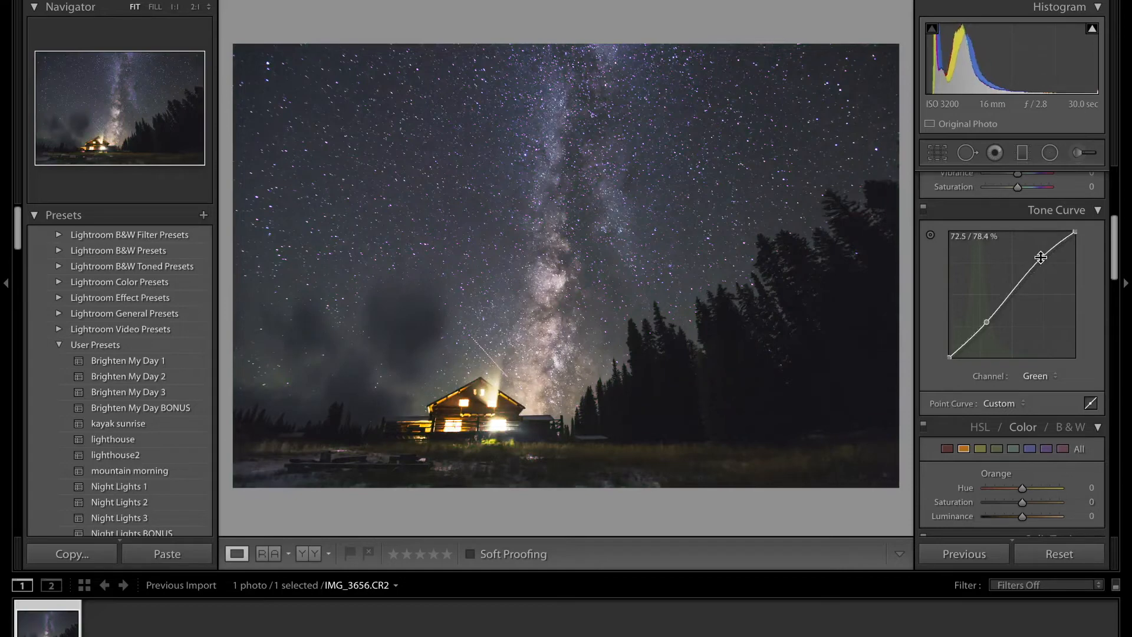
- Move the red channel curve's highlight point to about 71.0 / 81.2 %
left_click(1043, 378)
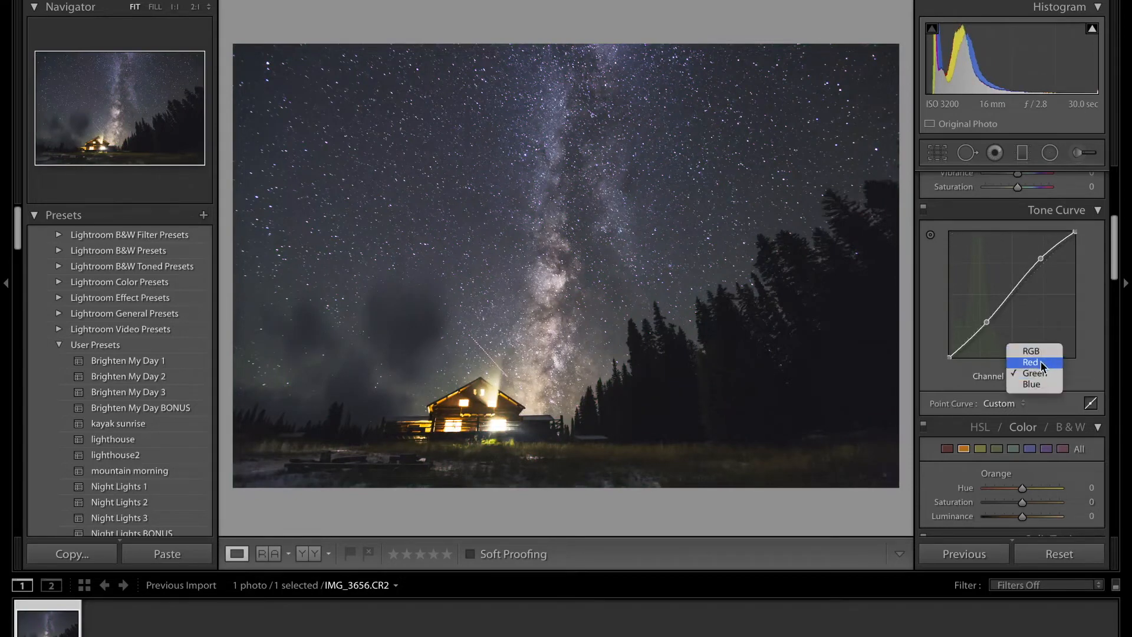
left_click(1032, 362)
left_click_drag(1047, 256, 1040, 258)
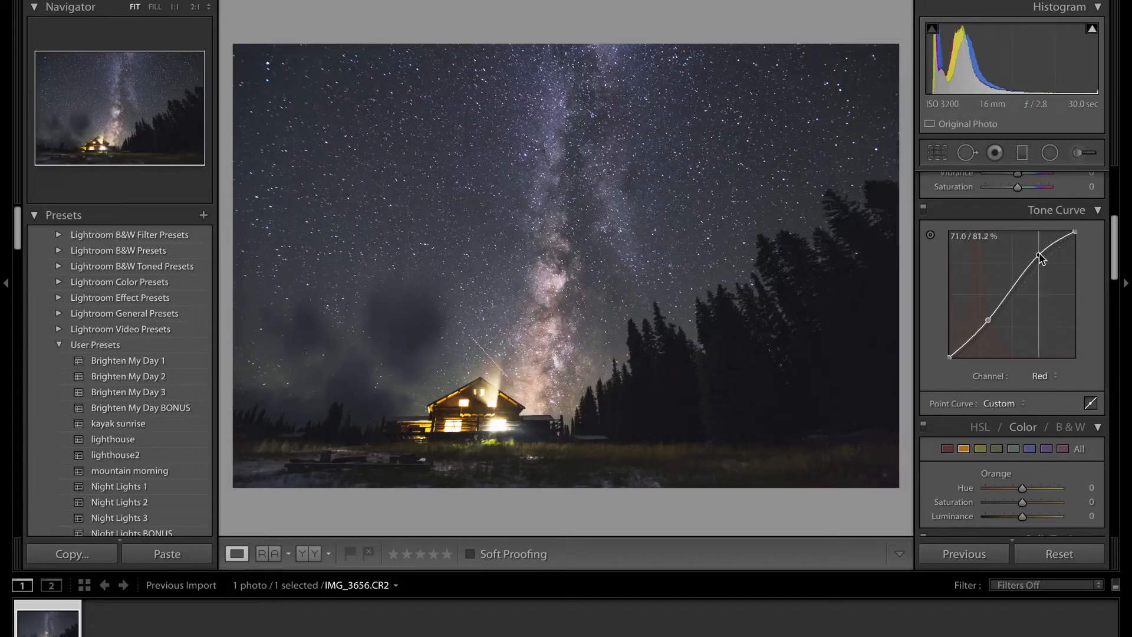
left_click_drag(1040, 258, 1039, 256)
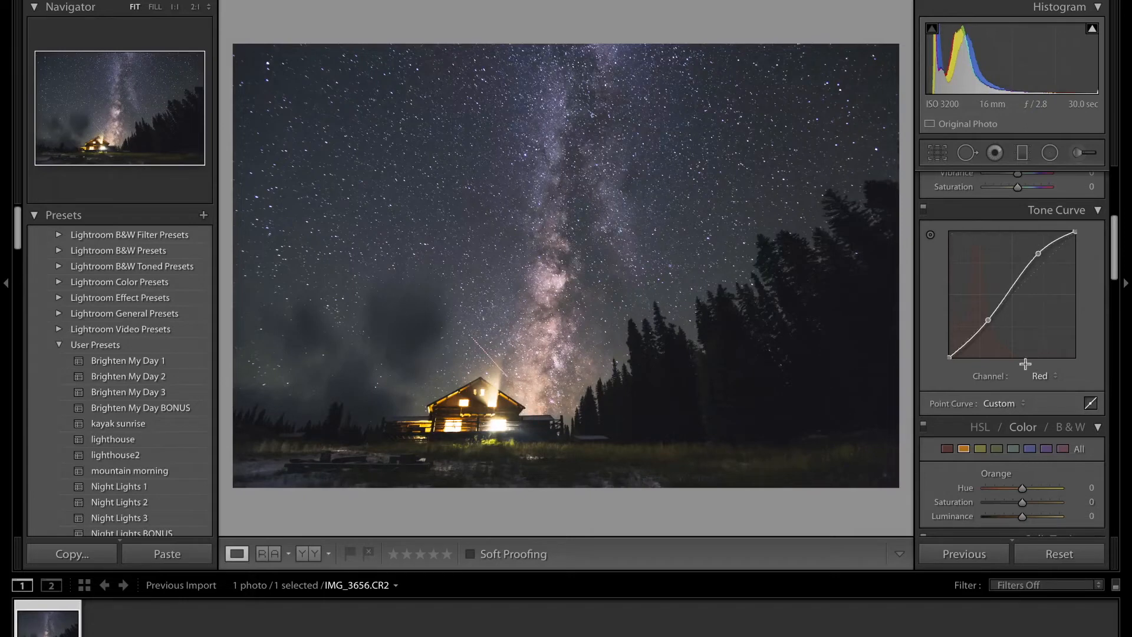
- Shape the blue channel tone curve with a highlight point at about 71.8 / 80.8 % and a shadow point at about 27.1 / 27.1 %
left_click(1040, 378)
left_click(1038, 395)
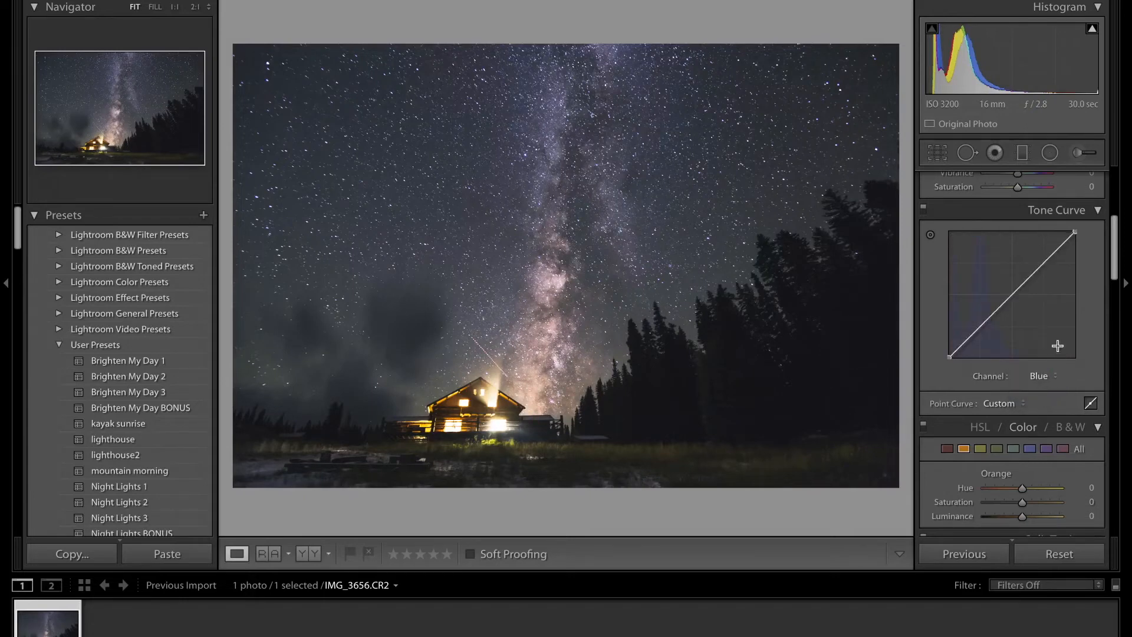
left_click_drag(1043, 264, 1042, 260)
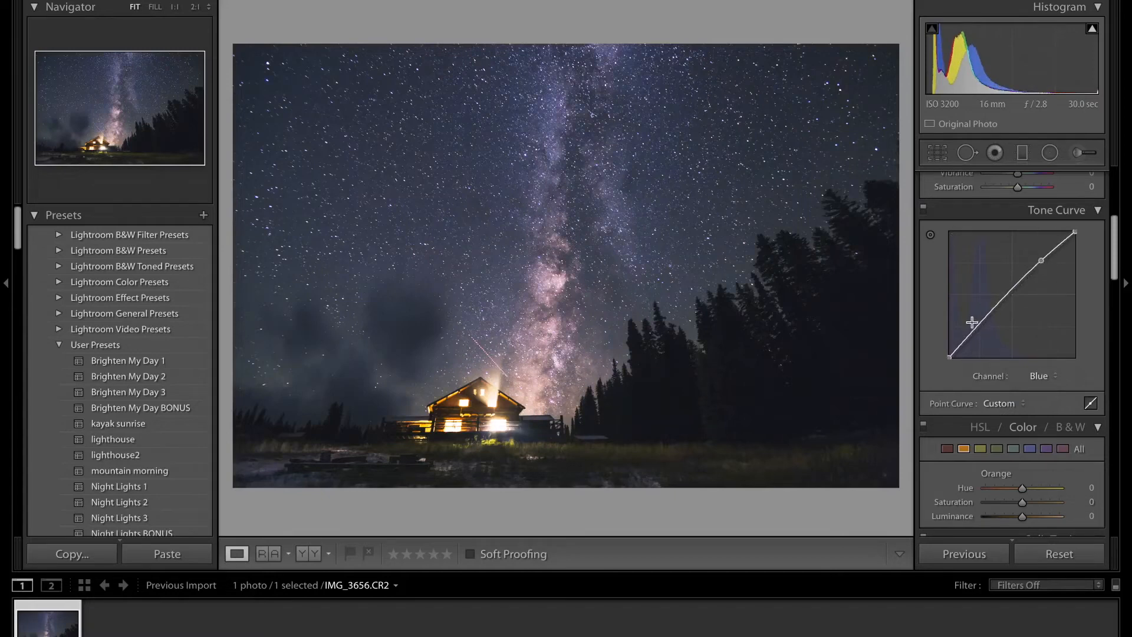
left_click_drag(983, 323, 983, 322)
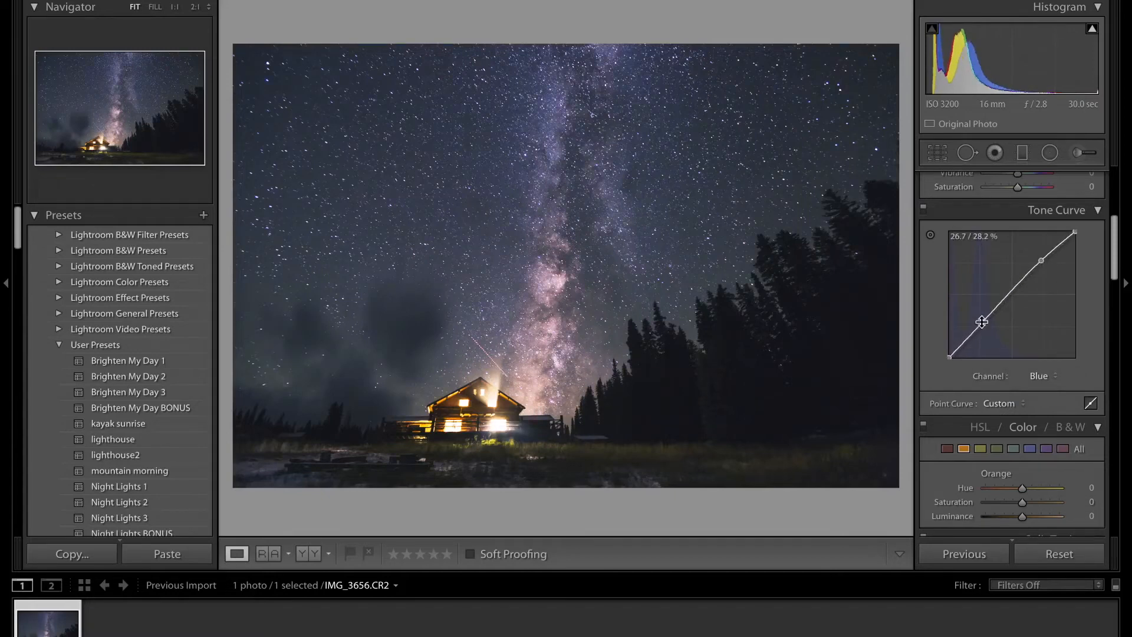
left_click_drag(1041, 261, 1041, 256)
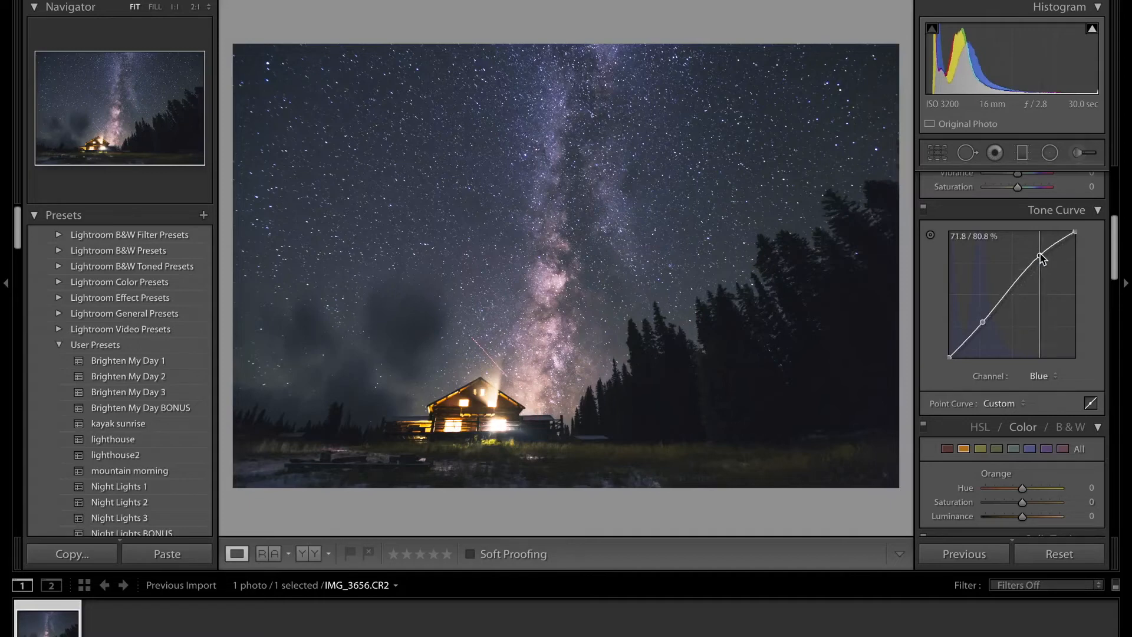
left_click_drag(983, 323, 983, 327)
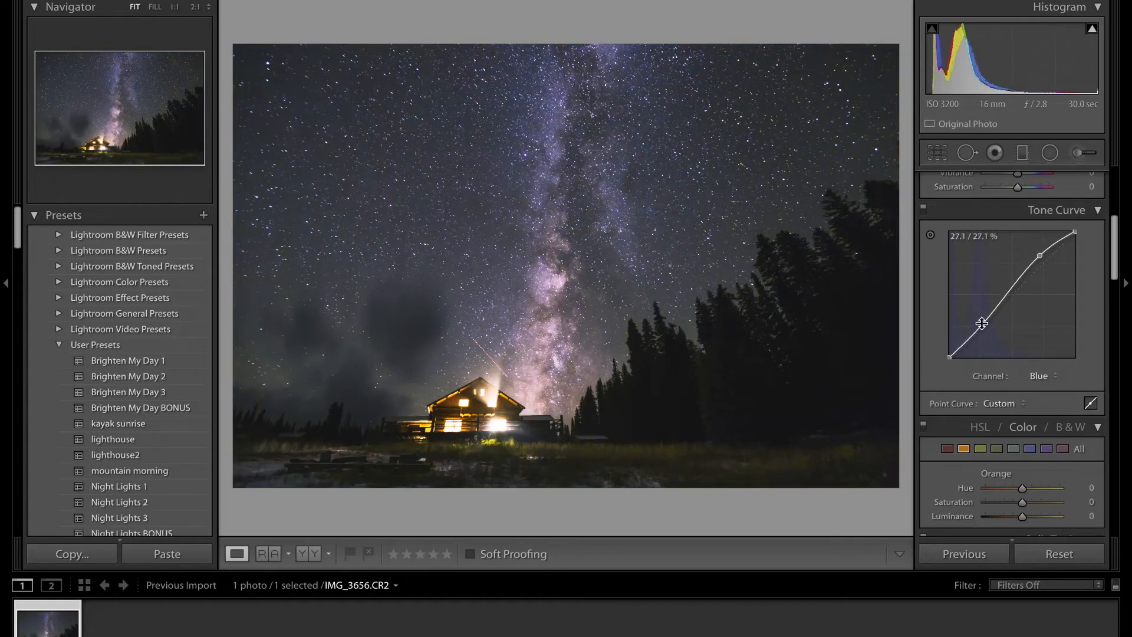
- Compare the photo before and after editing, first full size and then side by side, and return to the single view
scroll(1036, 324, "up", 5)
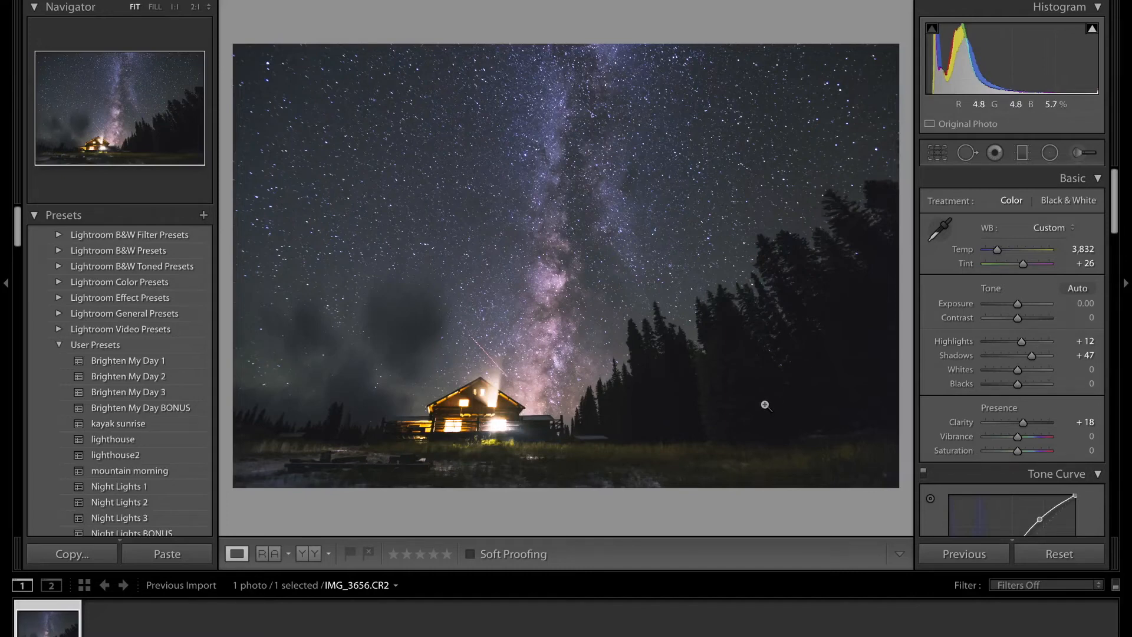
key("backslash")
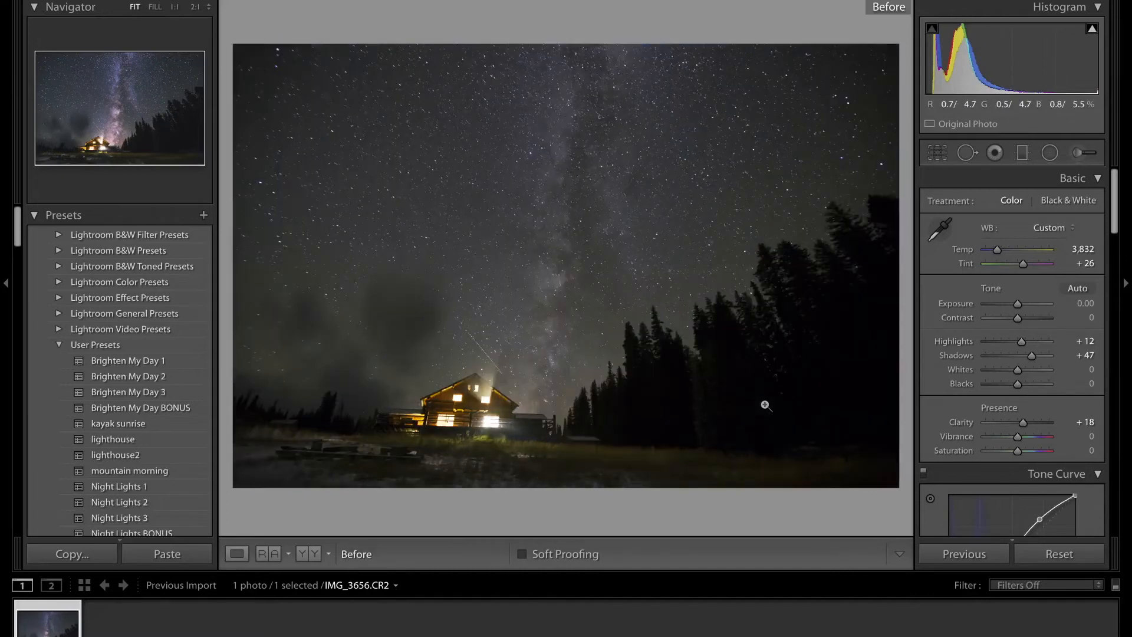
key("backslash")
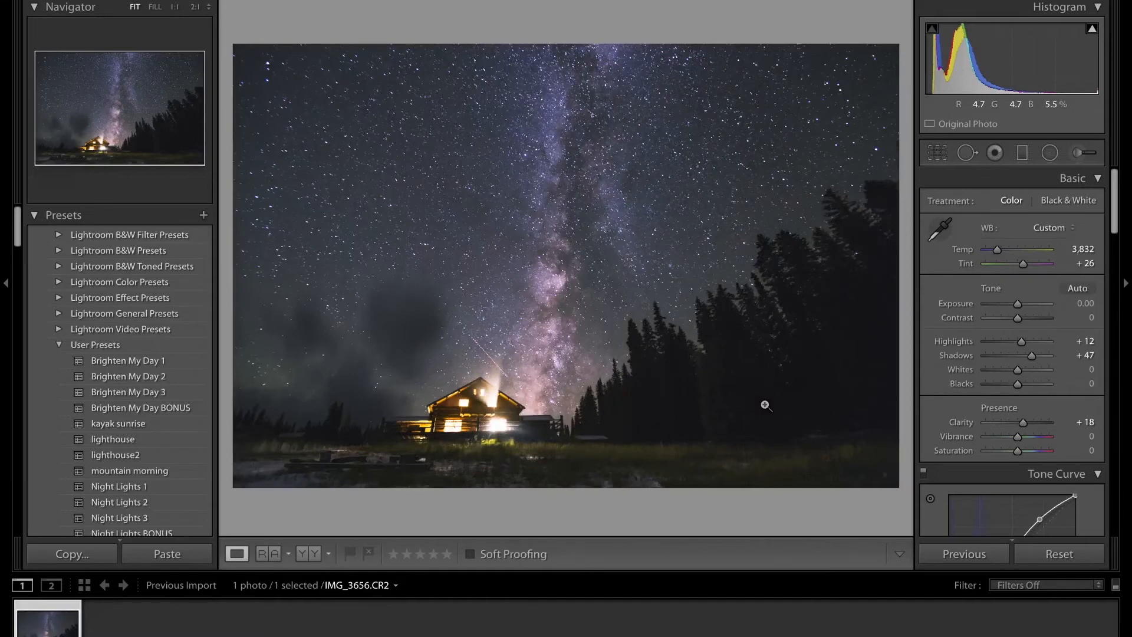
left_click(308, 563)
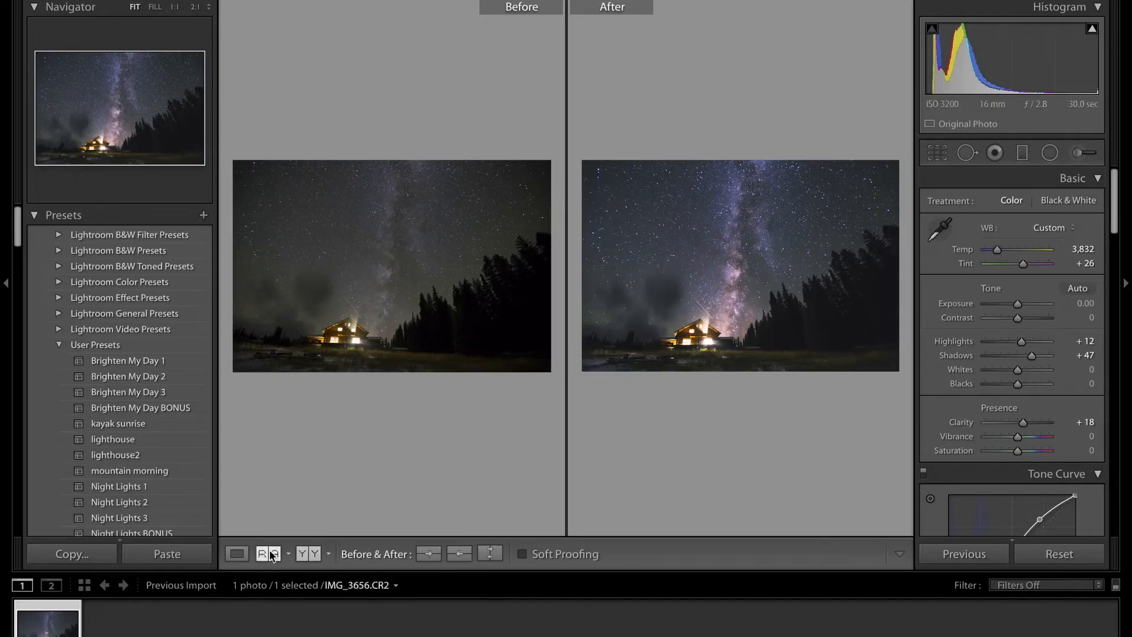
left_click(236, 554)
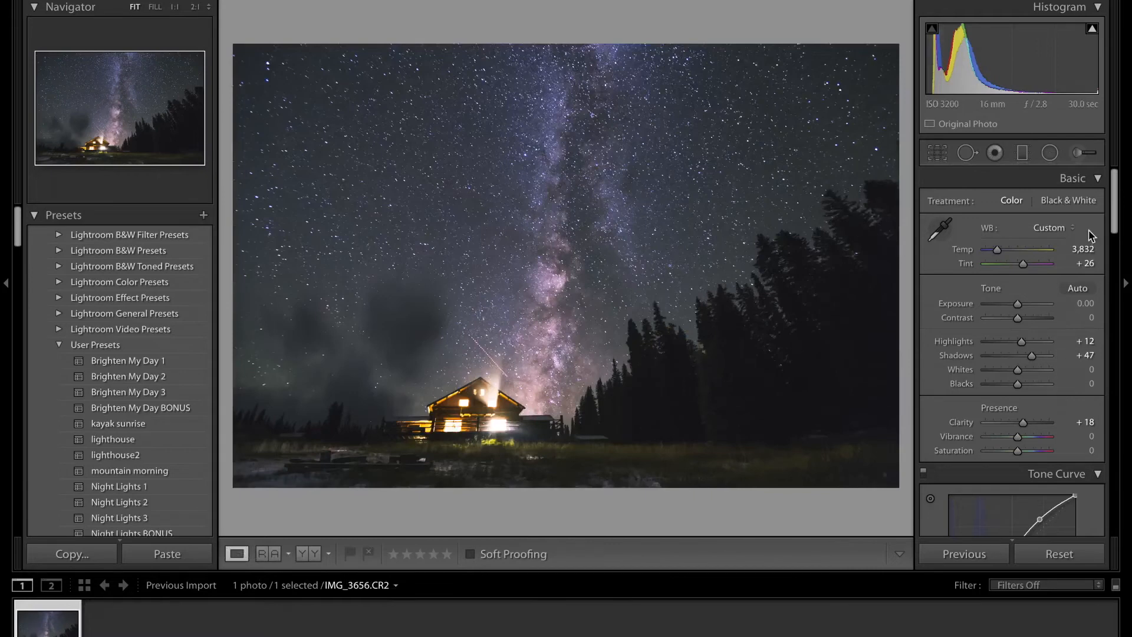
- Paint a new Adjustment Brush mask over the dark trees beside the cabin, following the treetops, with the mask overlay shown only while painting
left_click(1082, 155)
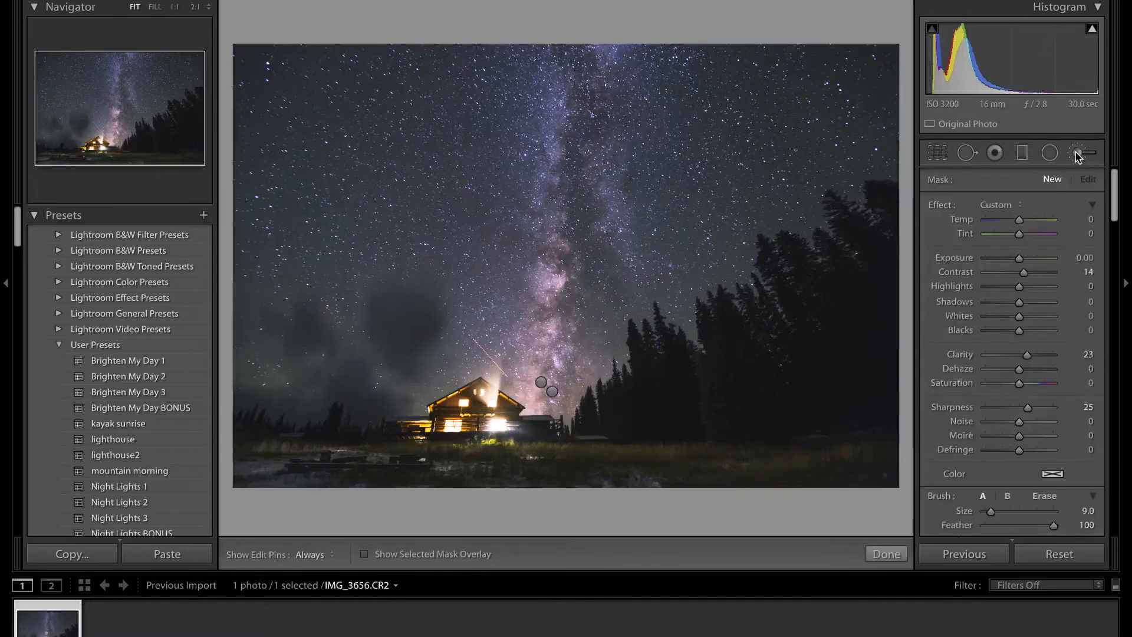
key("h")
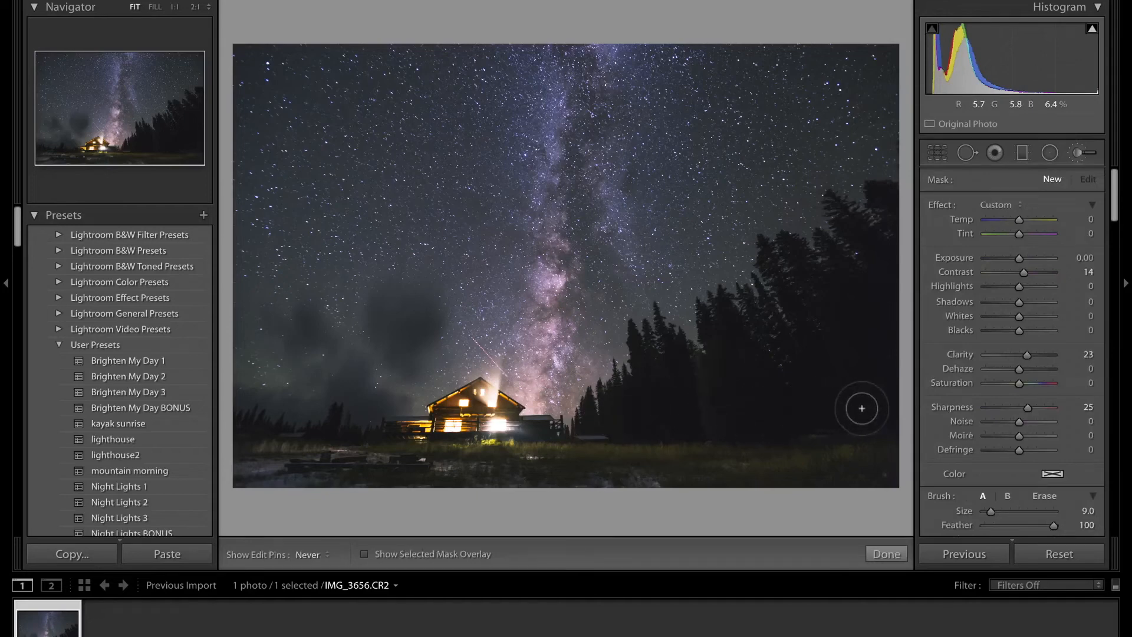
key("h")
left_click(364, 555)
key("h")
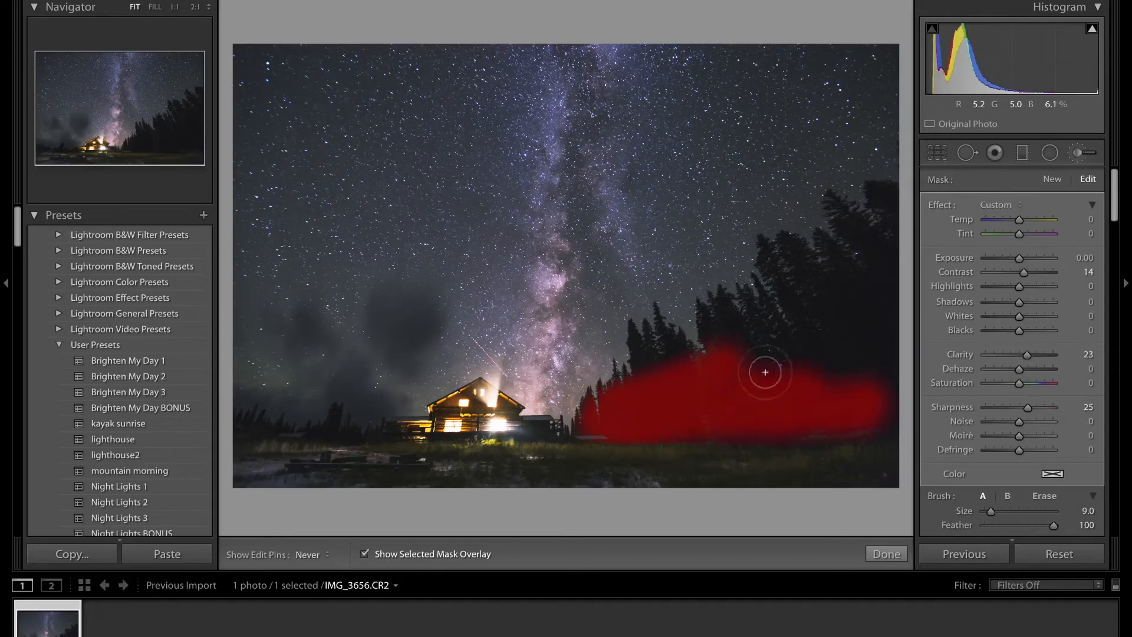
mouse_move(766, 354)
left_mouse_down()
mouse_move(896, 354)
mouse_move(873, 404)
mouse_move(887, 202)
mouse_move(834, 306)
mouse_move(761, 304)
mouse_move(656, 348)
mouse_move(606, 411)
mouse_move(583, 421)
mouse_move(734, 335)
mouse_move(790, 319)
mouse_move(806, 300)
mouse_move(748, 249)
left_mouse_up()
key("alt")
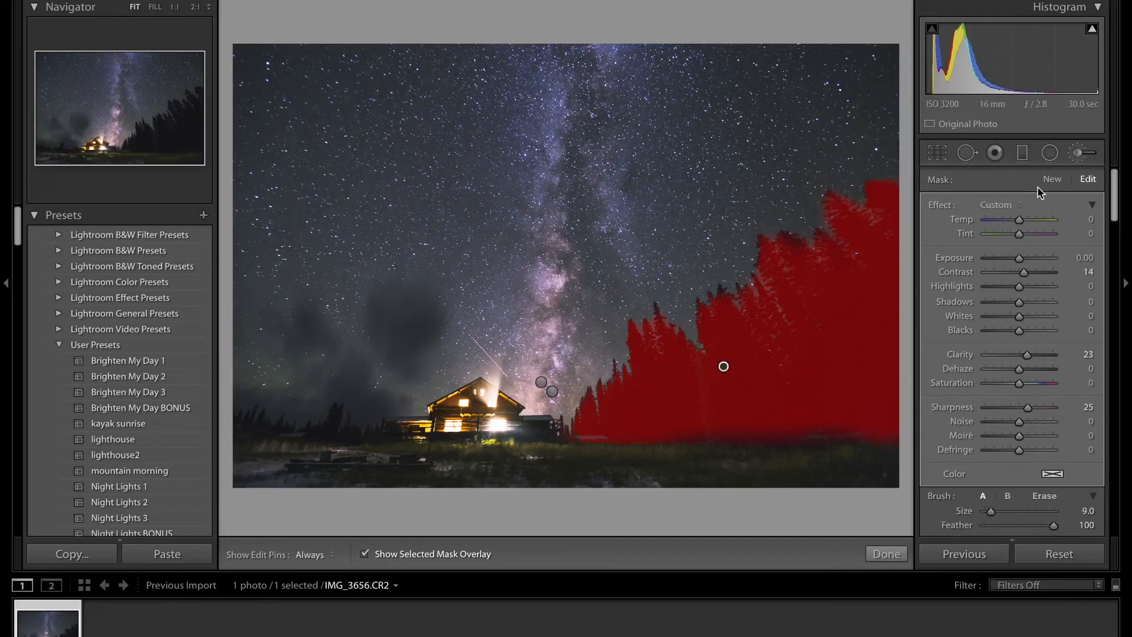
left_click(365, 554)
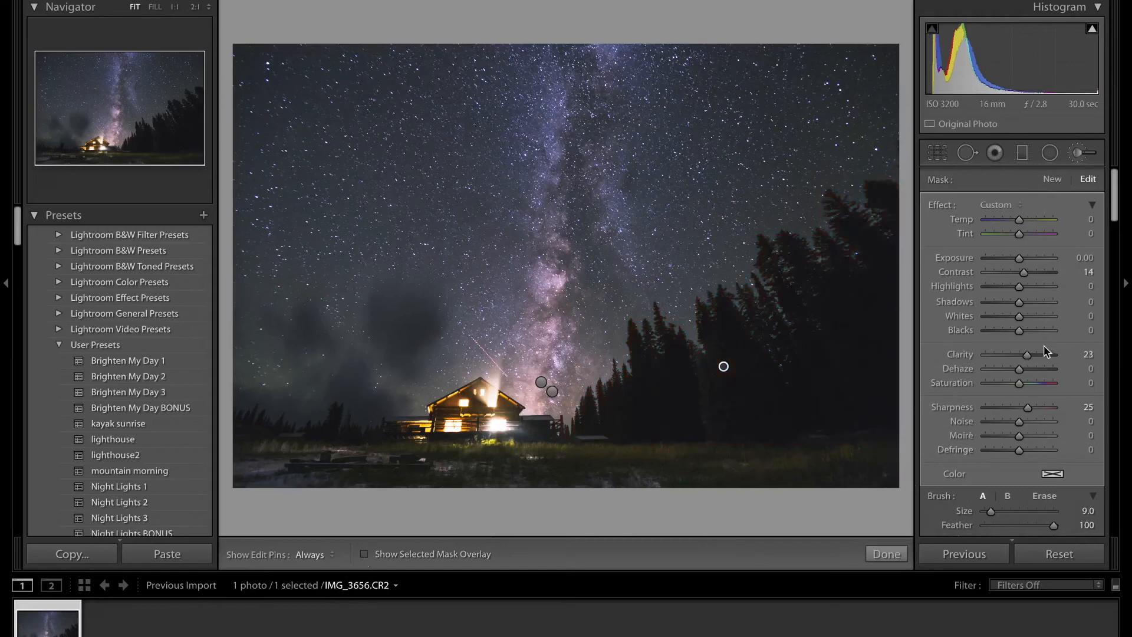
- Set the tree mask's shadows to 55, exposure to 0.26 and tint to -17, and finish the brush editing
left_click_drag(1020, 302, 1038, 311)
left_click_drag(1019, 259, 1022, 266)
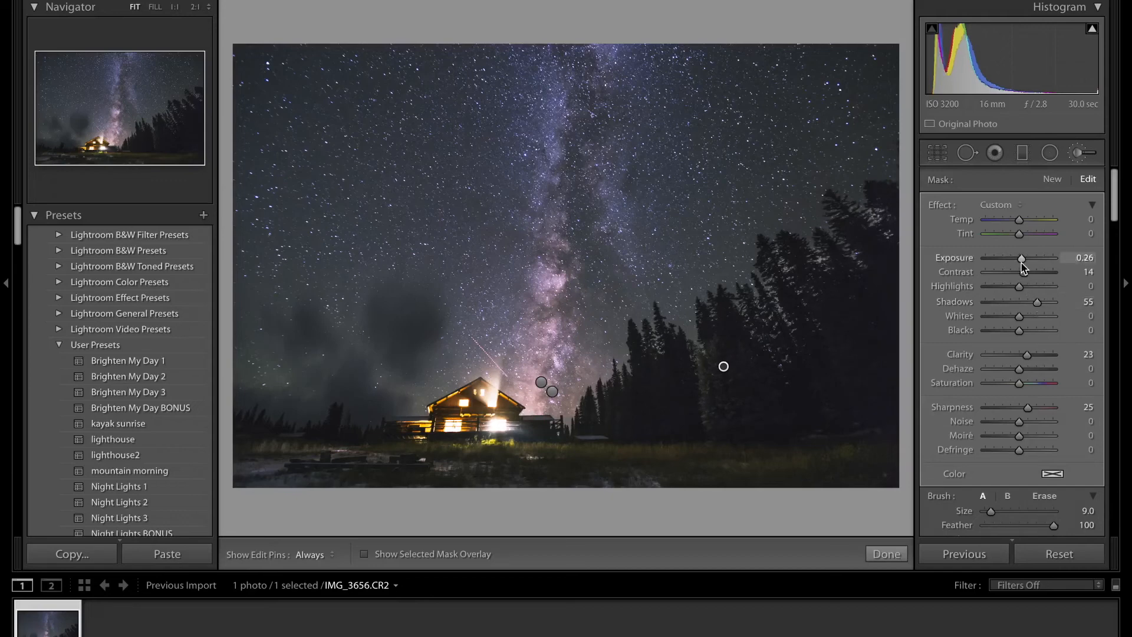
left_click_drag(1019, 234, 1013, 236)
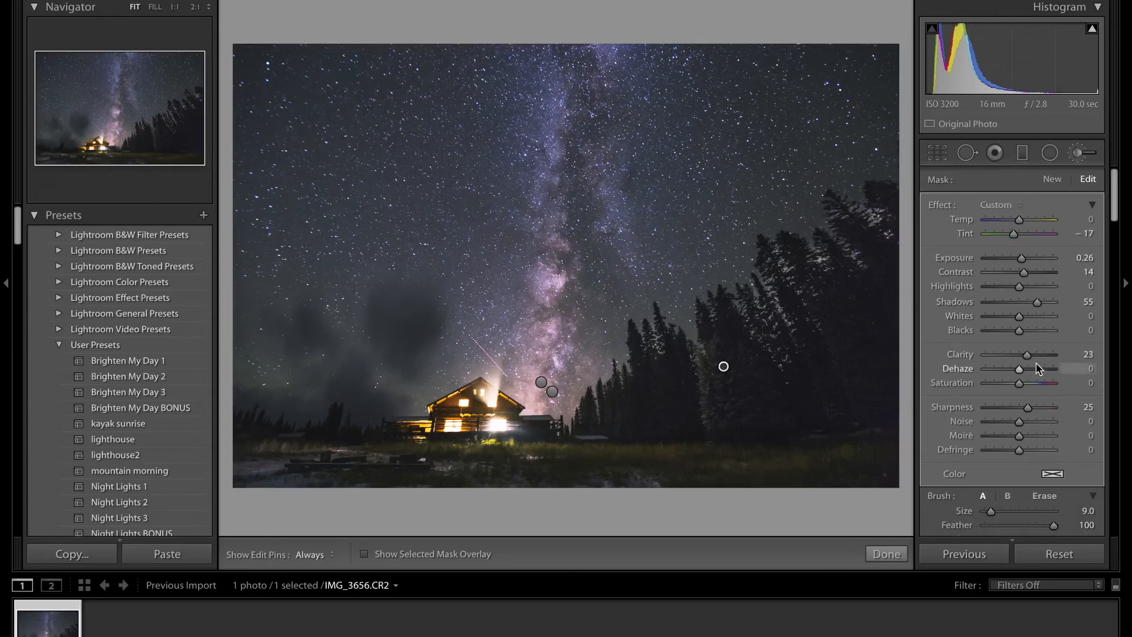
left_click(895, 556)
- Toggle the tone curve adjustments off and on twice to compare their effect on the photo, leaving them on
scroll(931, 327, "down", 5)
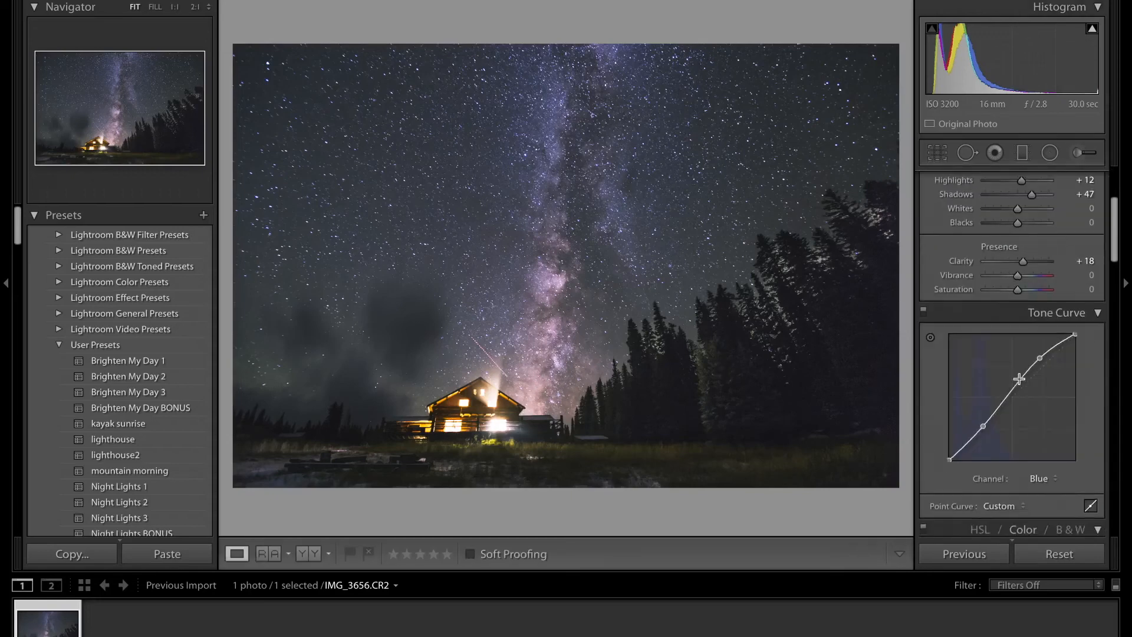
left_click(924, 312)
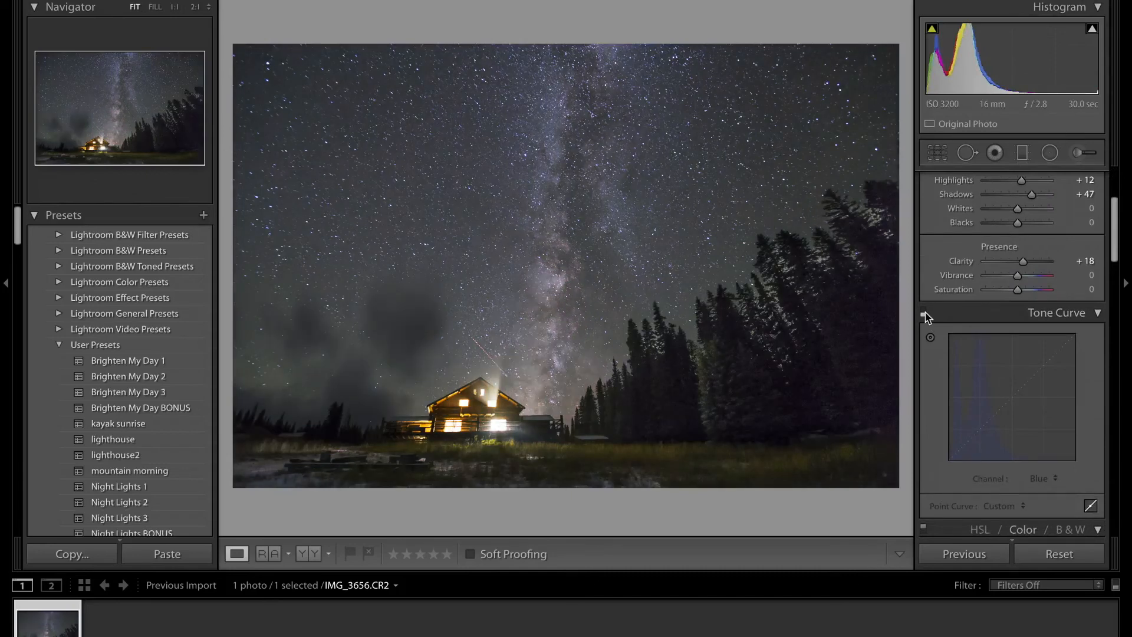
left_click(925, 314)
left_click(925, 312)
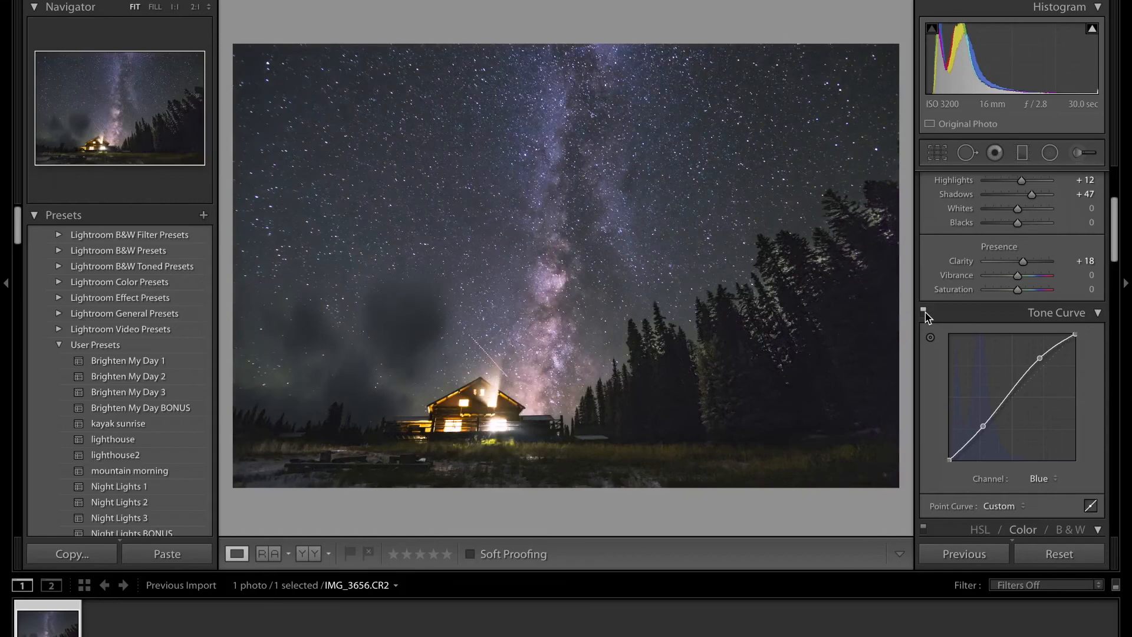
left_click(924, 312)
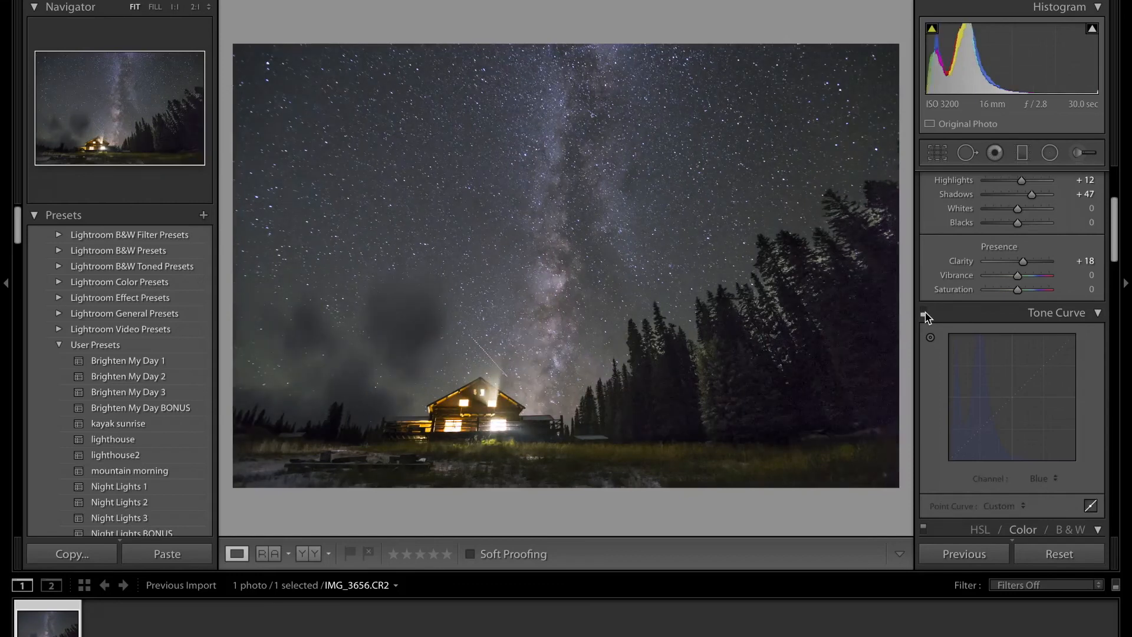
left_click(924, 313)
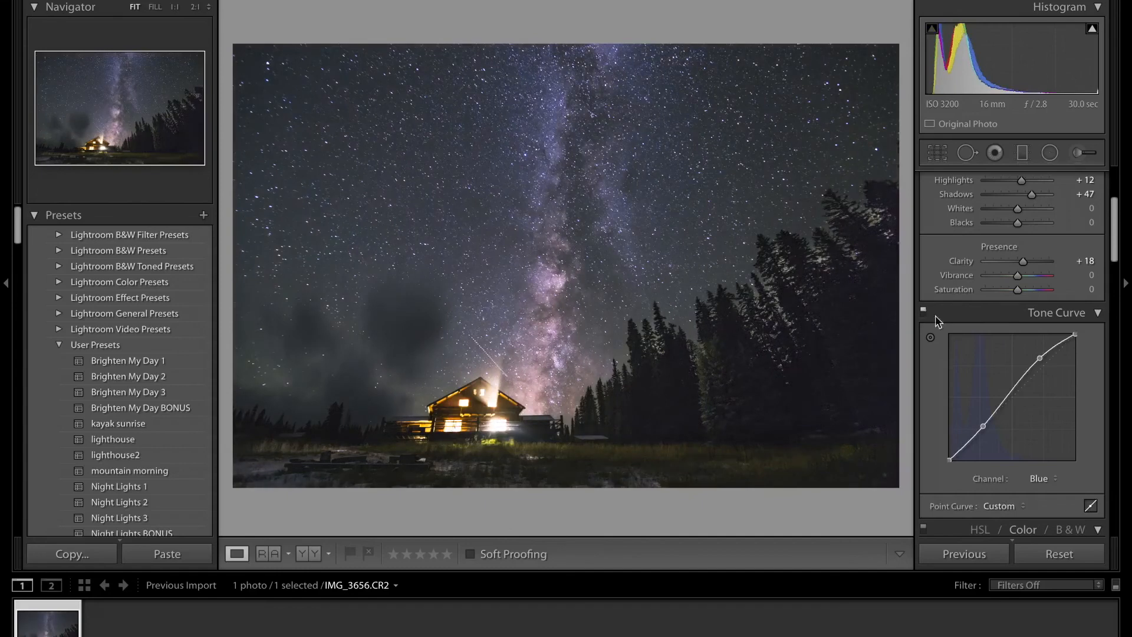
- Switch the tone curve display from the blue channel to the RGB channel
left_click(1052, 479)
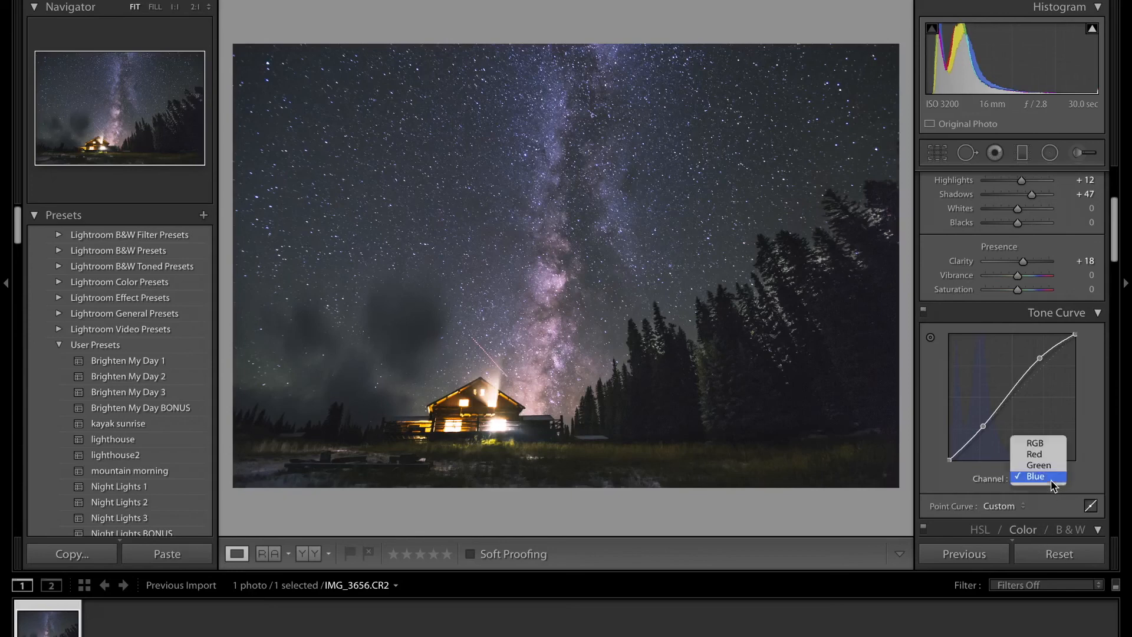
left_click(1049, 444)
left_click(924, 313)
- Show the photo before and after editing side by side
scroll(973, 295, "down", 10)
scroll(1000, 272, "up", 10)
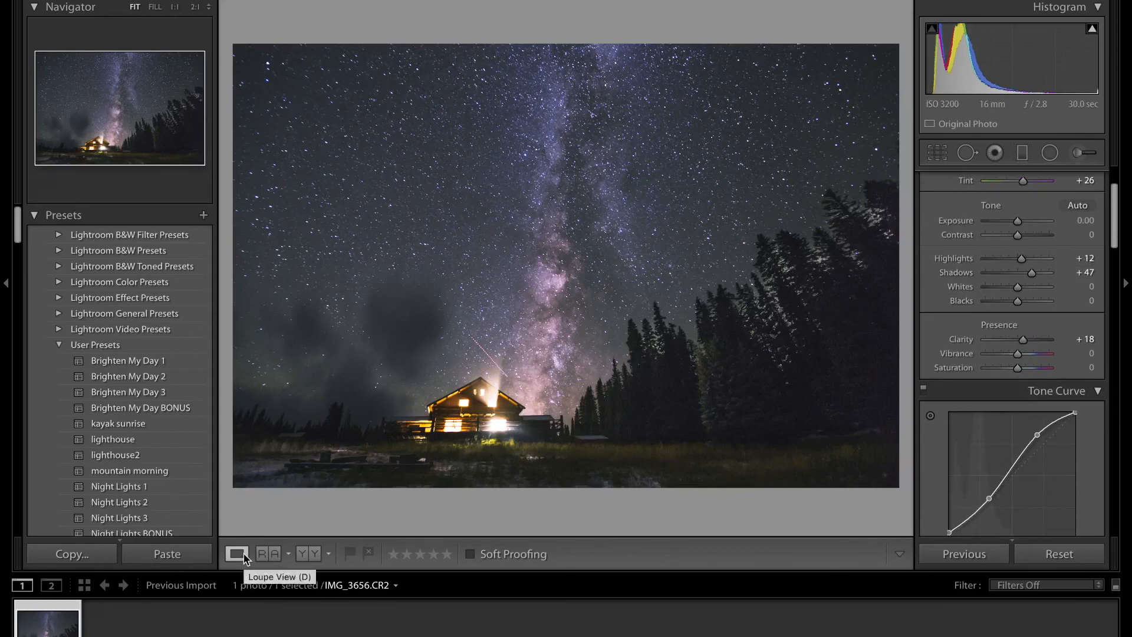
left_click(302, 554)
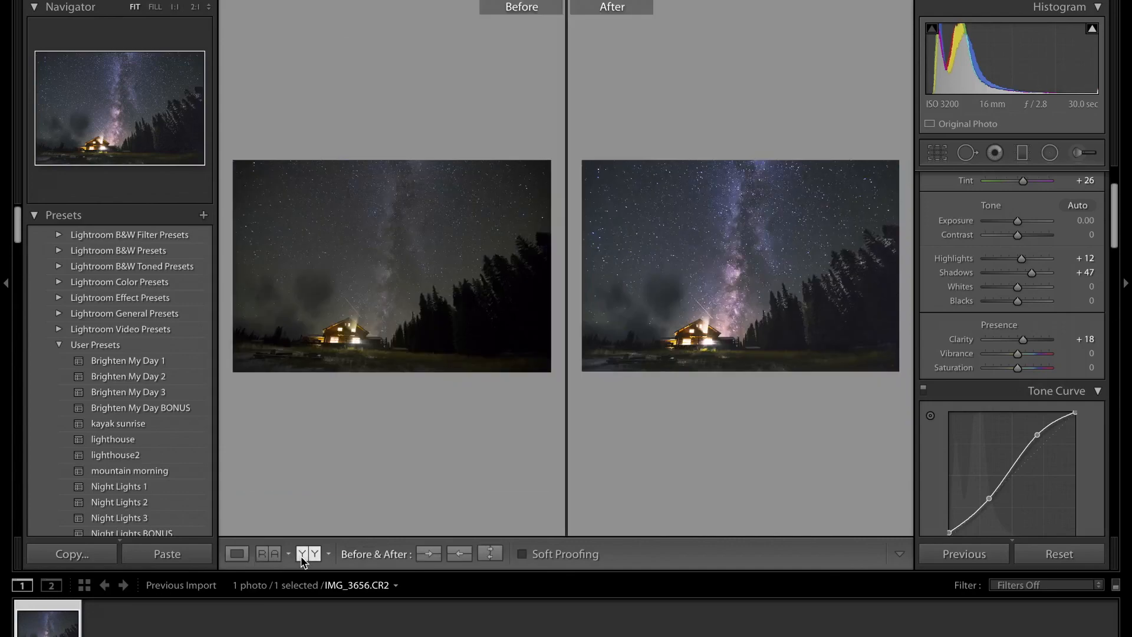